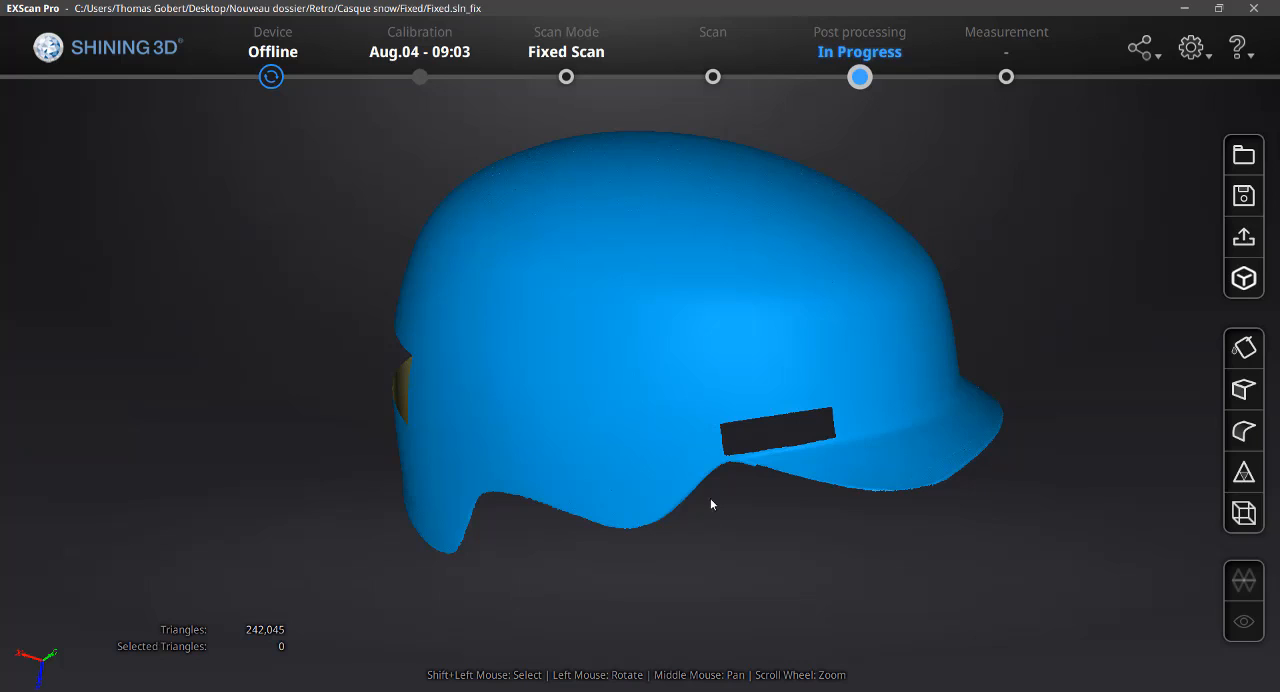
Switch the helmet scan to the Measurement stage and set it to the Front View
{"action": "left_click_drag", "start_coordinate": [613, 436], "coordinate": [709, 513]}
{"action": "left_click_drag", "start_coordinate": [670, 402], "coordinate": [472, 402]}
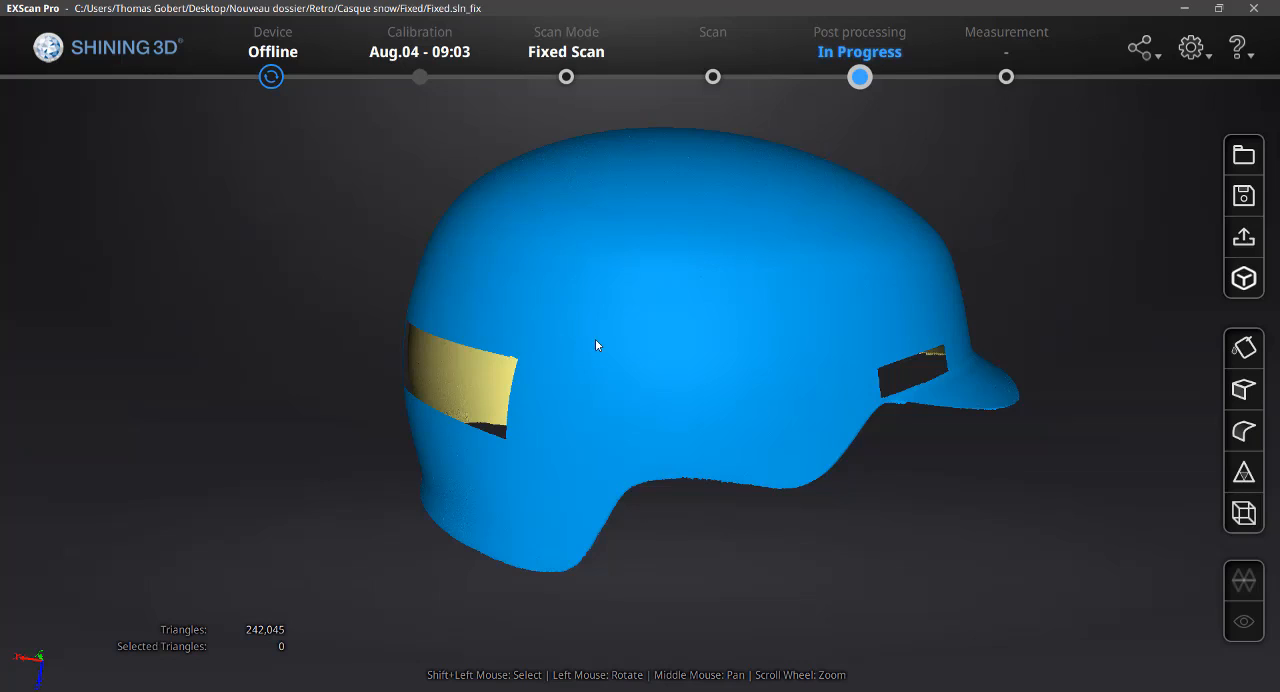
{"action": "left_click", "coordinate": [1006, 78]}
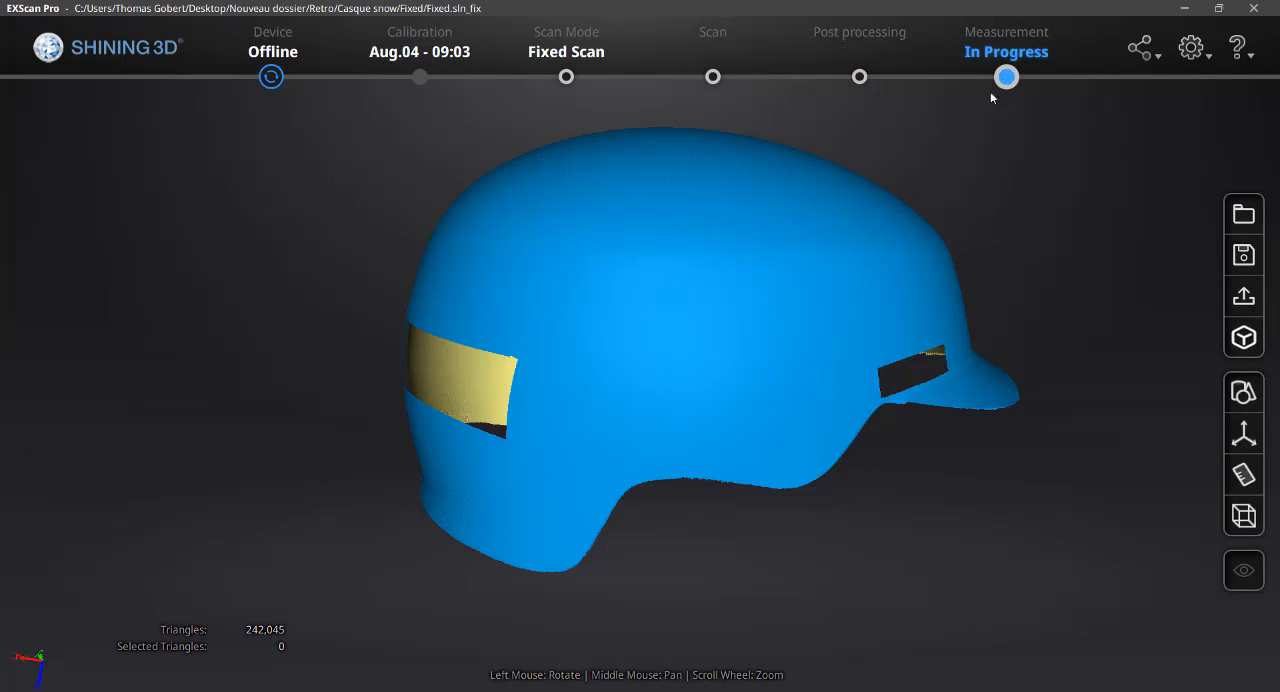
{"action": "left_click", "coordinate": [1243, 514]}
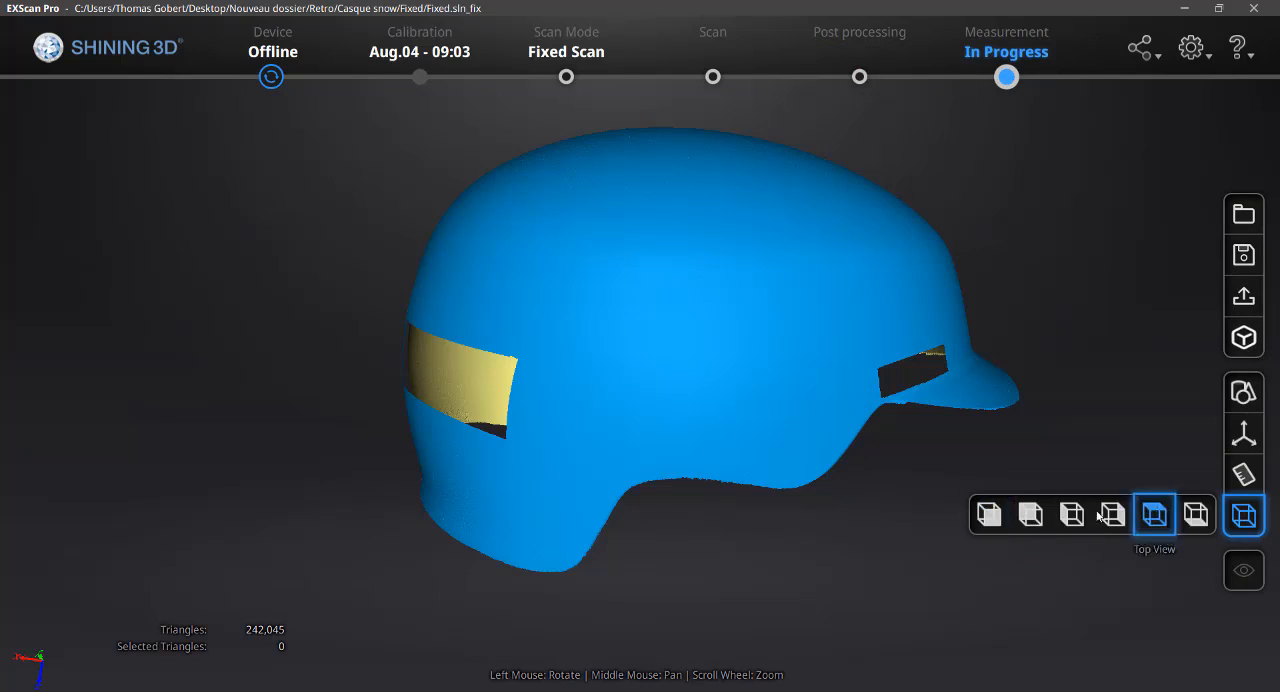
{"action": "left_click", "coordinate": [986, 517]}
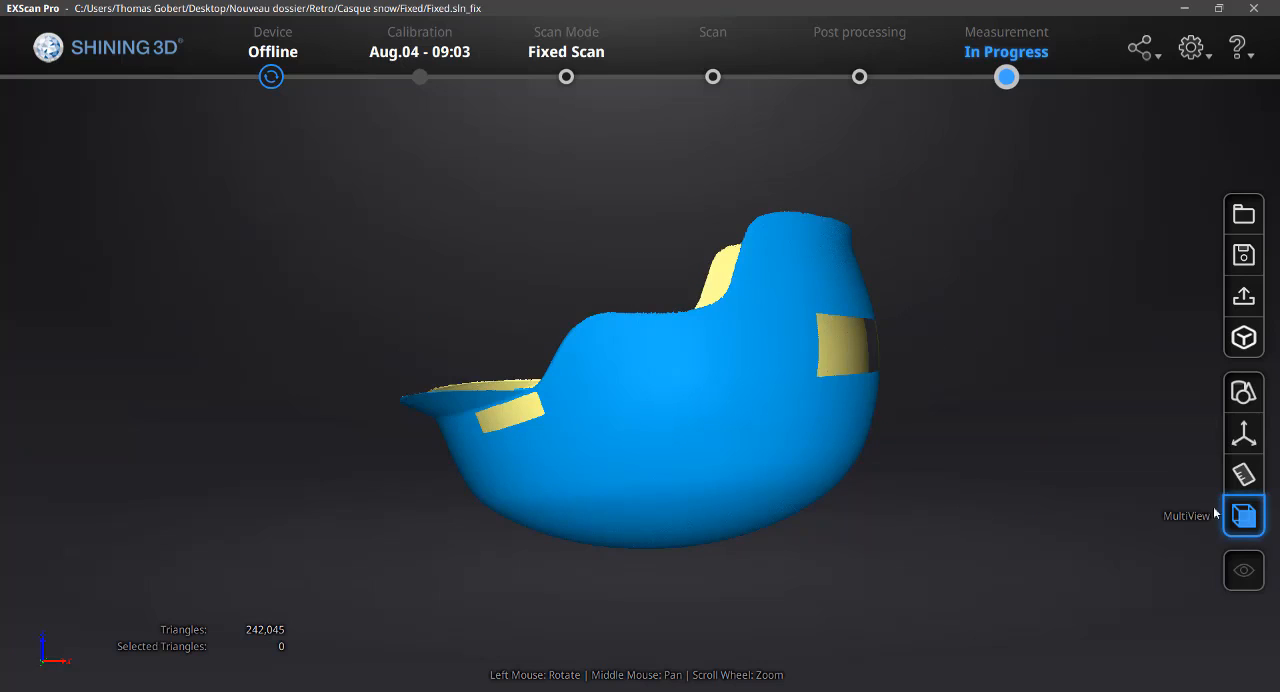
Examine the helmet scan's orientation relative to the coordinate axes from the side and the rear
{"action": "left_click", "coordinate": [1244, 514]}
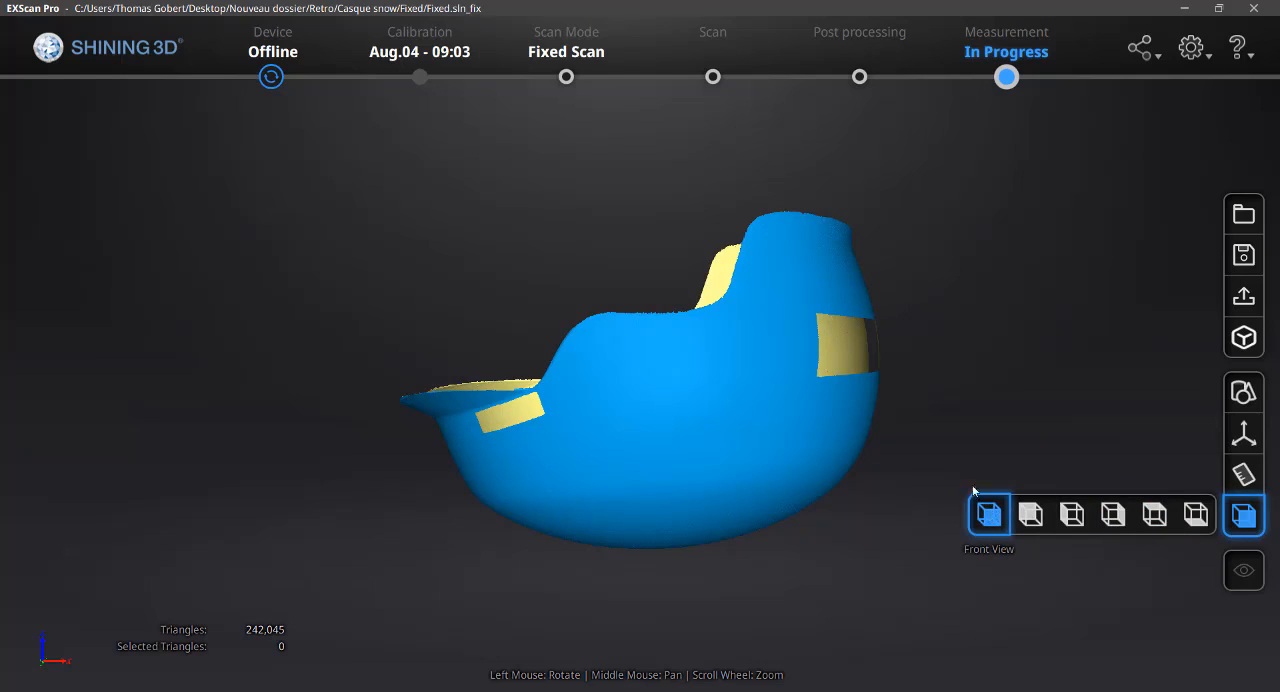
{"action": "left_click", "coordinate": [648, 279]}
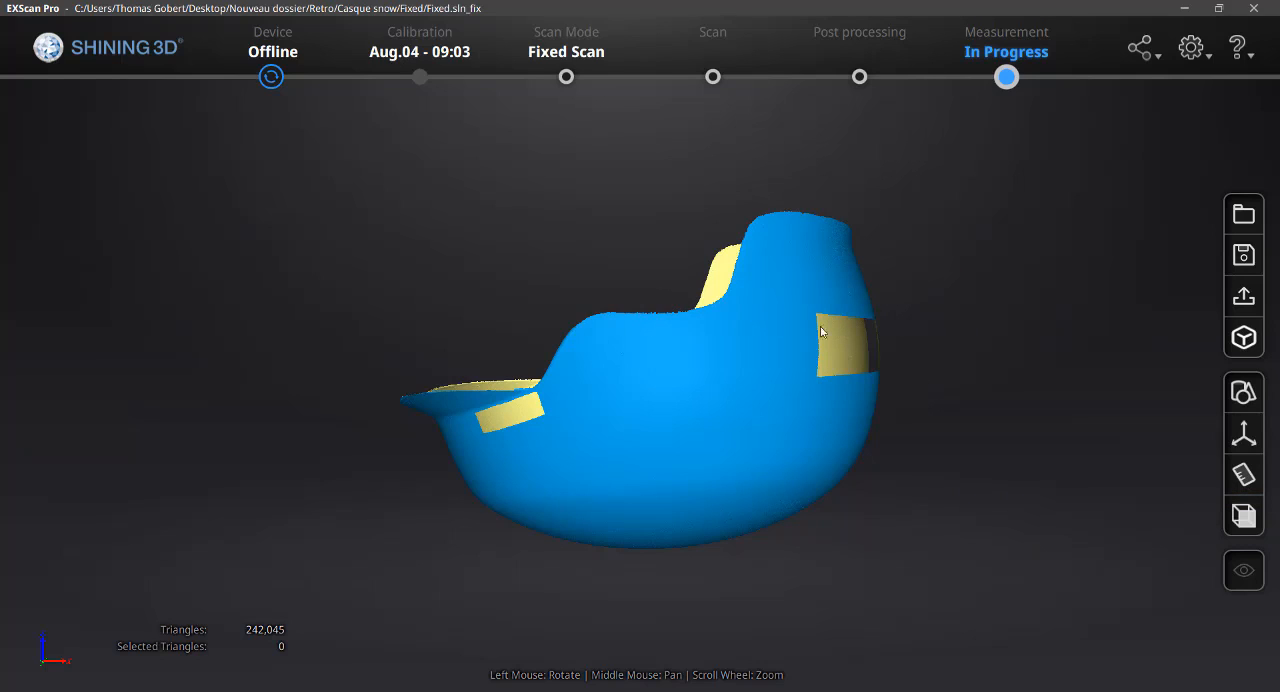
{"action": "left_click_drag", "start_coordinate": [885, 333], "coordinate": [494, 304]}
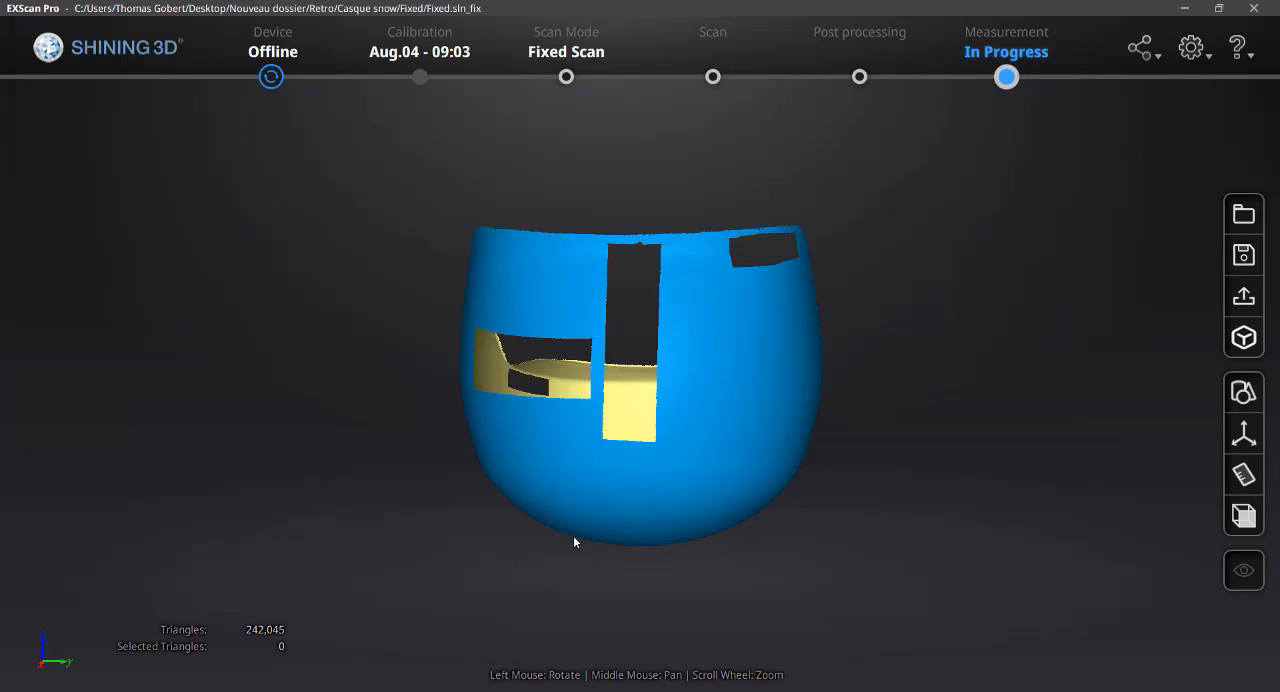
{"action": "left_click_drag", "start_coordinate": [573, 535], "coordinate": [526, 466]}
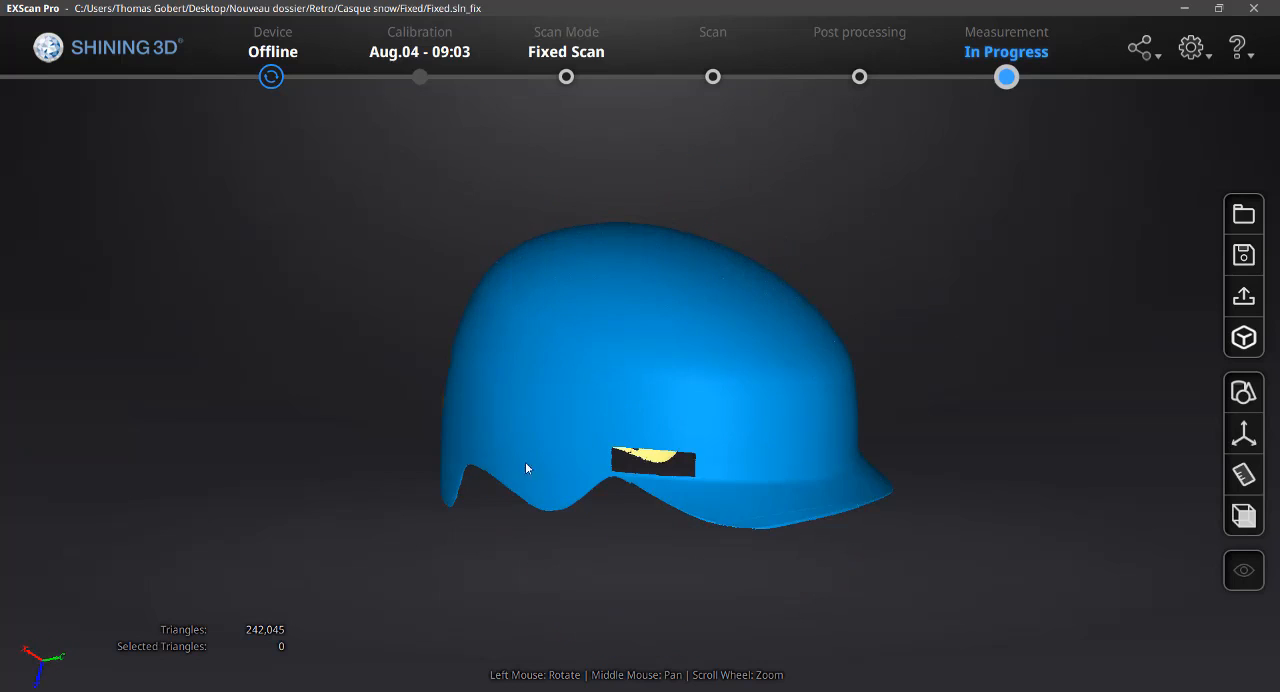
{"action": "left_click_drag", "start_coordinate": [414, 570], "coordinate": [450, 532]}
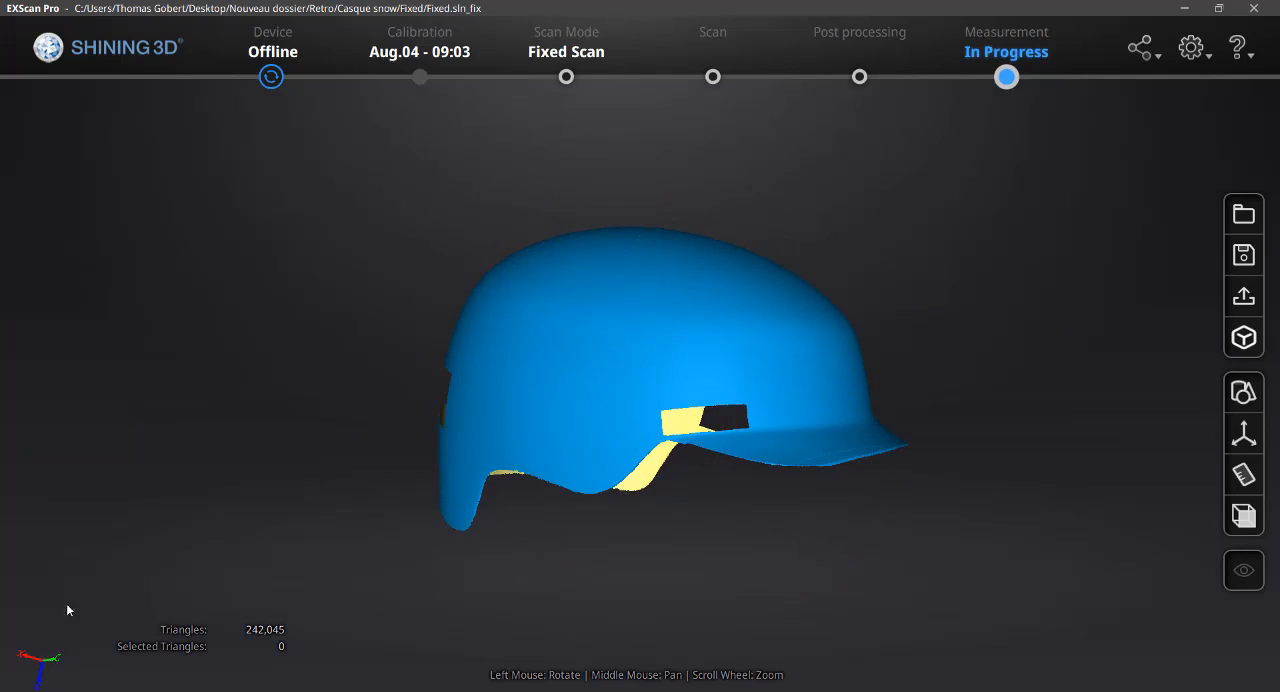
{"action": "left_click_drag", "start_coordinate": [68, 605], "coordinate": [782, 571]}
{"action": "left_click_drag", "start_coordinate": [760, 500], "coordinate": [754, 533]}
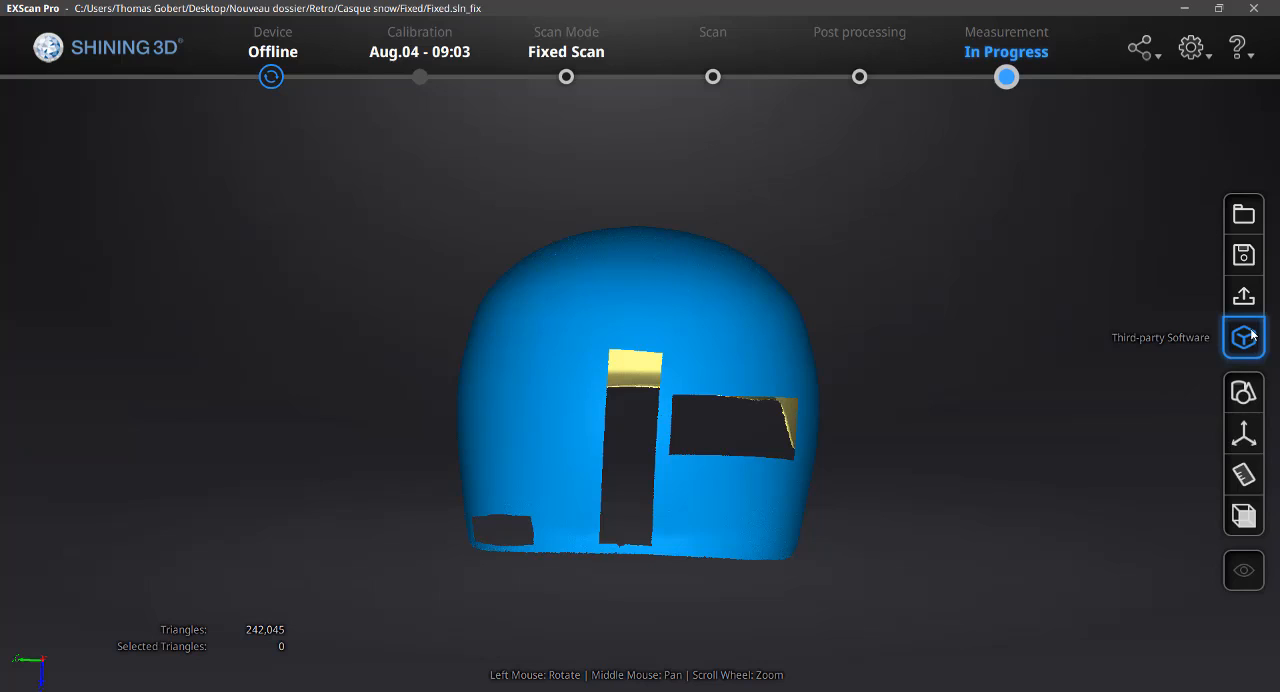
Review the feature creation types and the plane, line and point constraints of the 3-2-1 System Movement
{"action": "left_click", "coordinate": [1245, 398]}
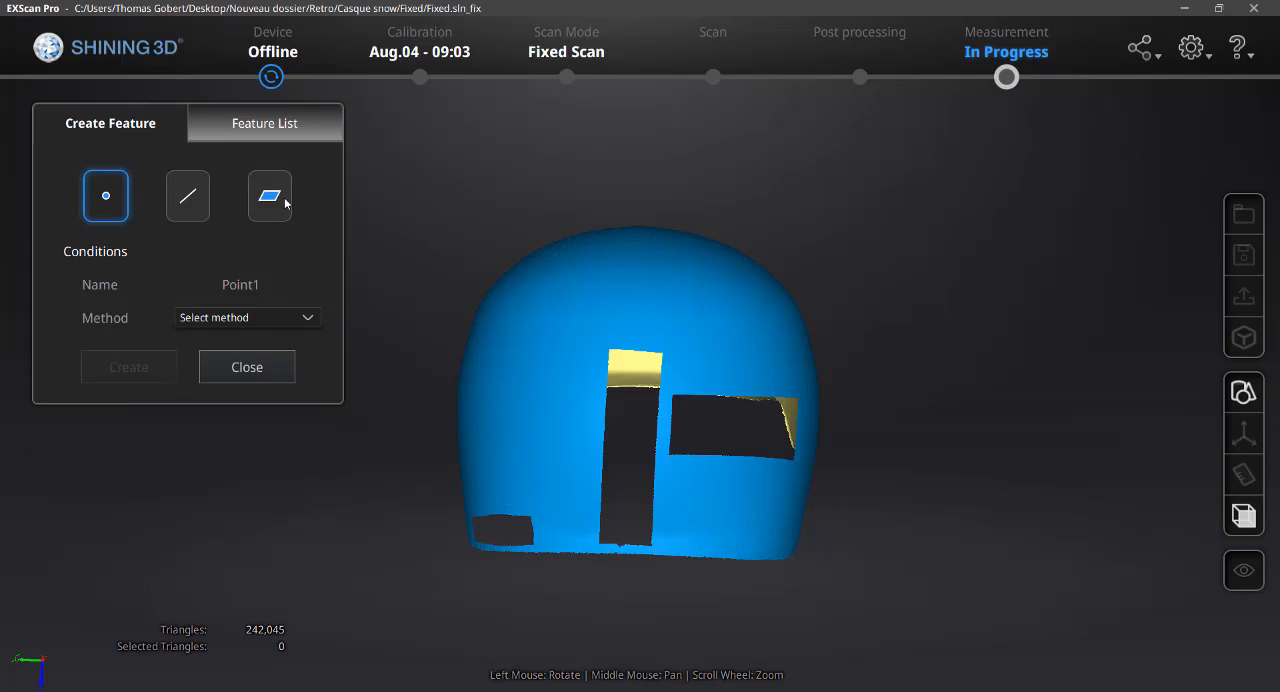
{"action": "left_click", "coordinate": [264, 371]}
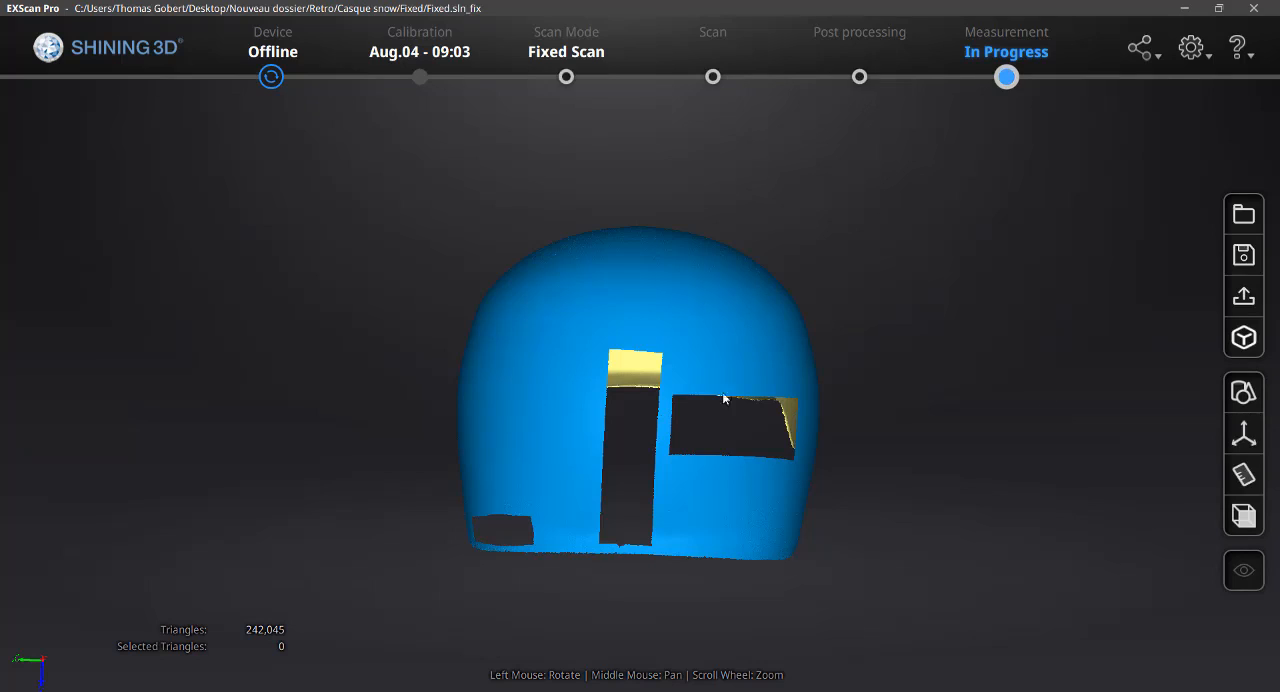
{"action": "left_click", "coordinate": [1244, 436]}
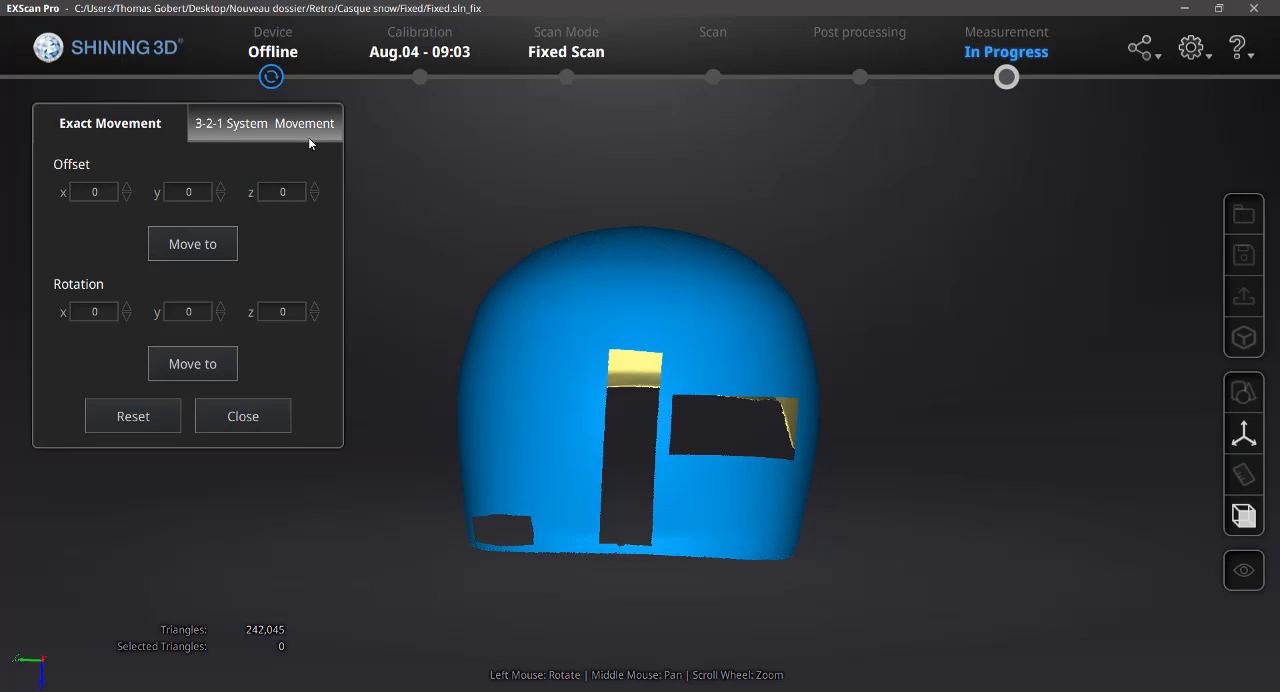
{"action": "left_click", "coordinate": [220, 121]}
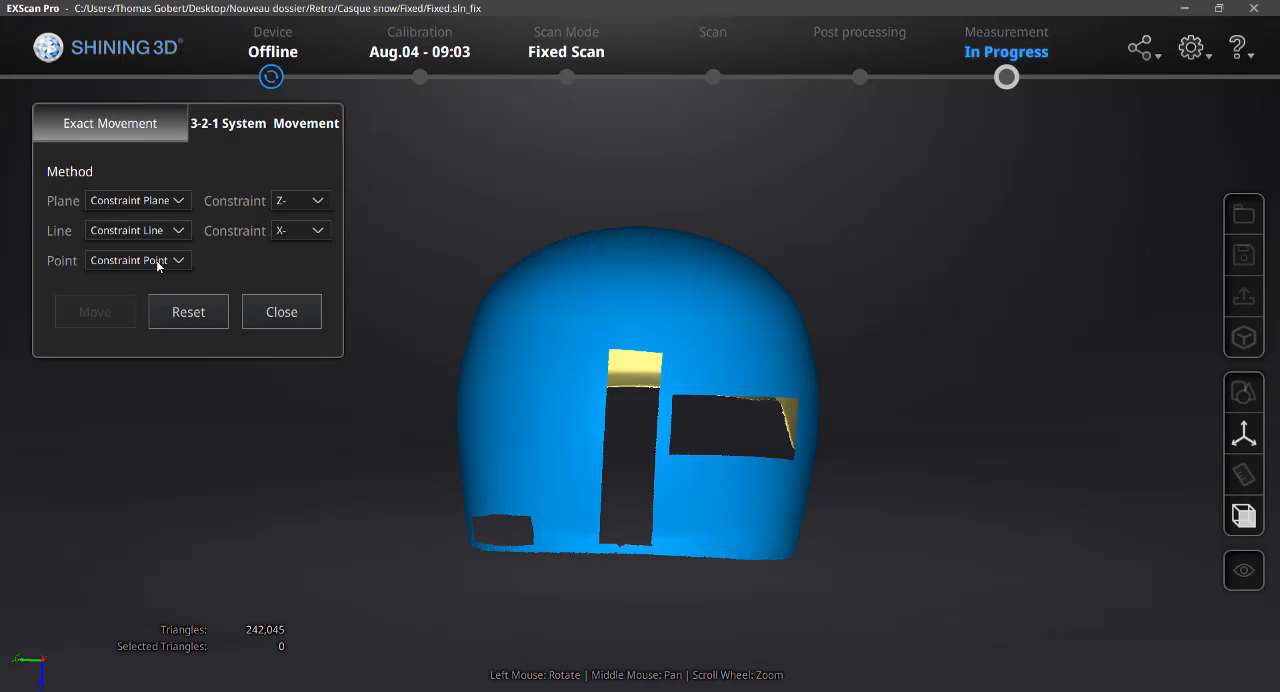
{"action": "left_click", "coordinate": [165, 203]}
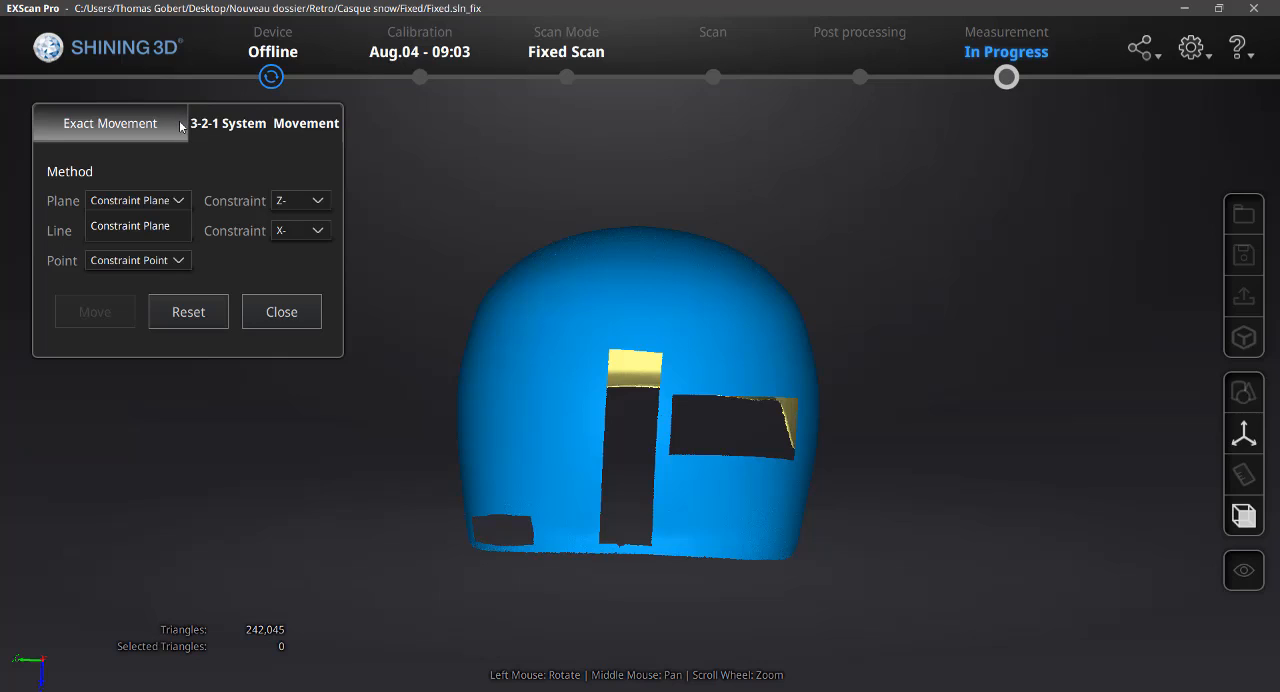
{"action": "left_click", "coordinate": [262, 313]}
Create a point feature with the Selected points method at the middle of the helmet's rear lower edge, below the vertical opening
{"action": "left_click", "coordinate": [1243, 392]}
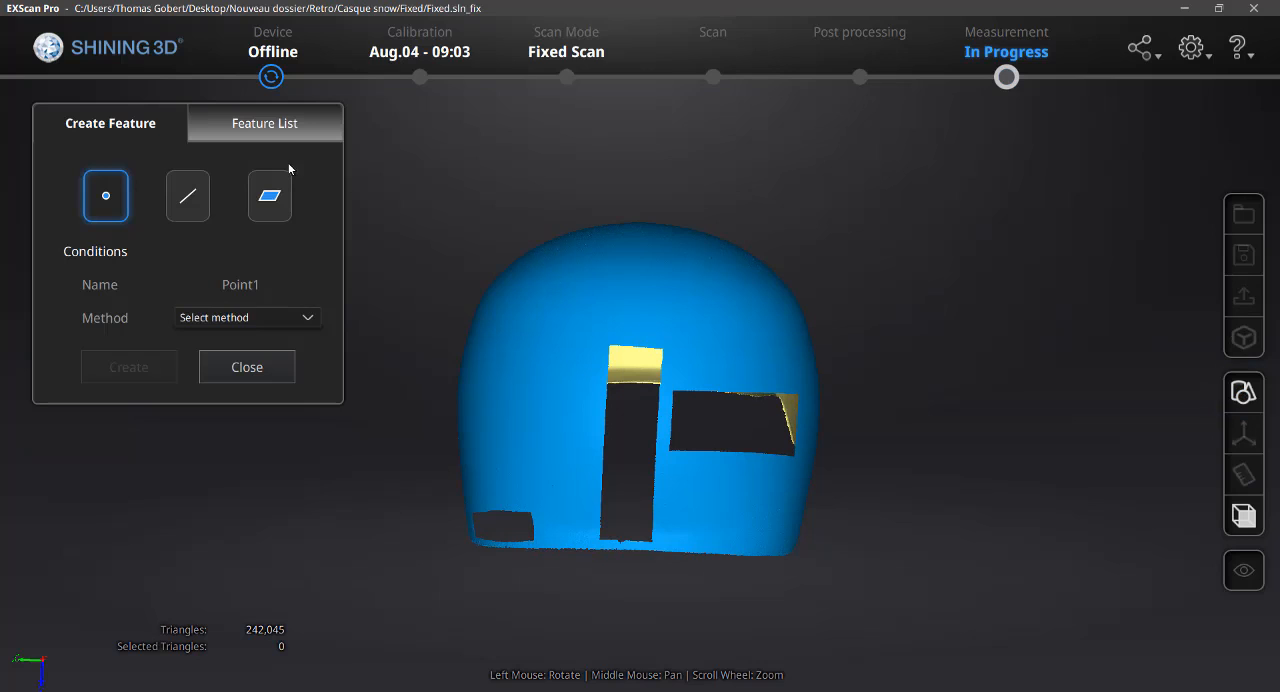
{"action": "scroll", "coordinate": [594, 475], "scroll_direction": "down", "scroll_amount": 2}
{"action": "scroll", "coordinate": [572, 484], "scroll_direction": "up", "scroll_amount": 5}
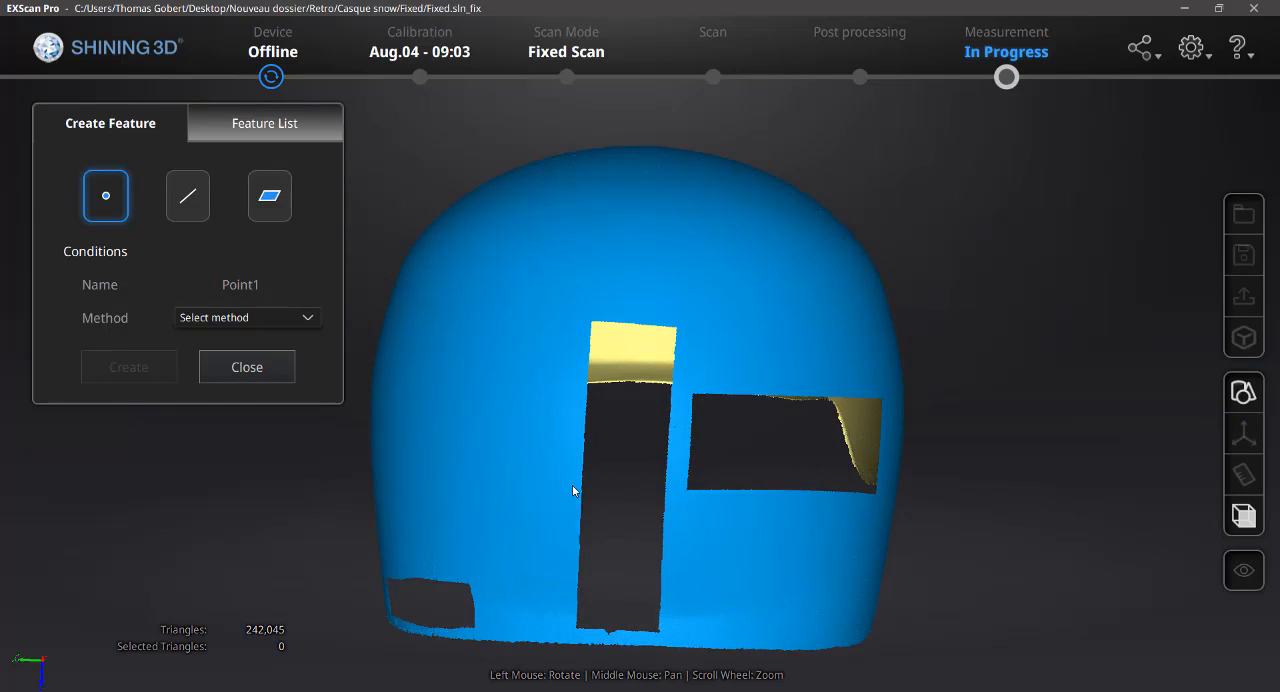
{"action": "left_click_drag", "start_coordinate": [560, 412], "coordinate": [612, 482]}
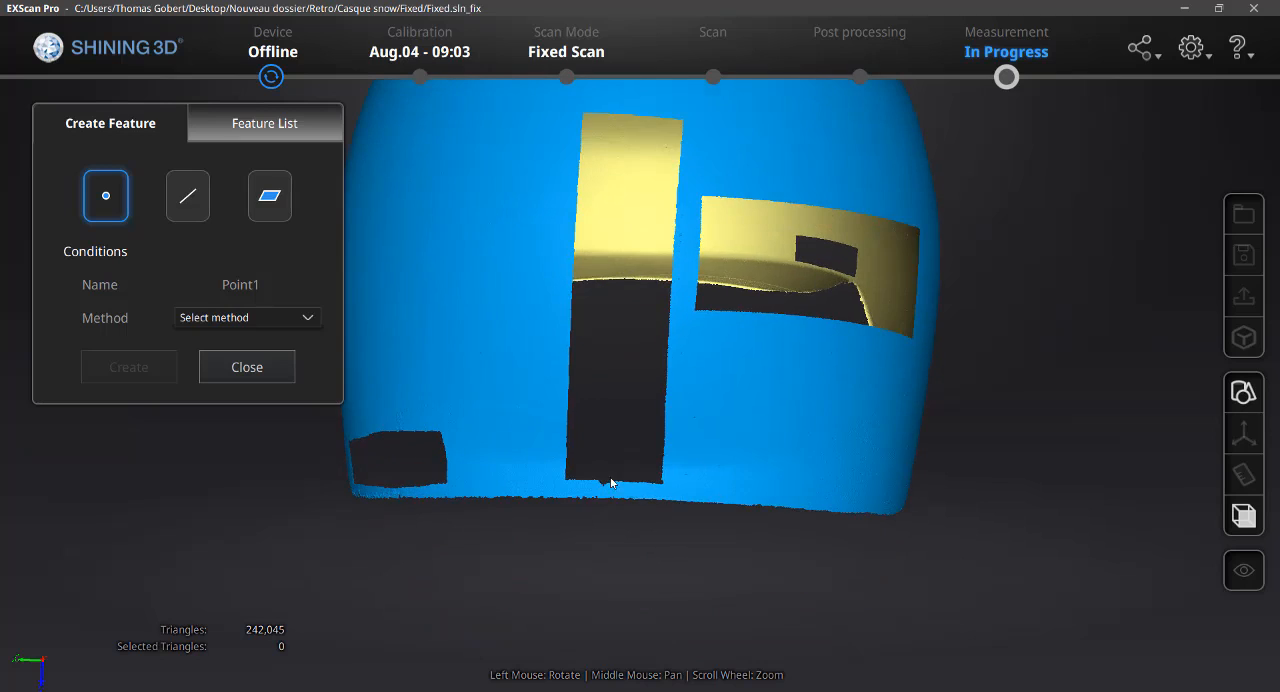
{"action": "left_click", "coordinate": [244, 318]}
{"action": "left_click", "coordinate": [232, 374]}
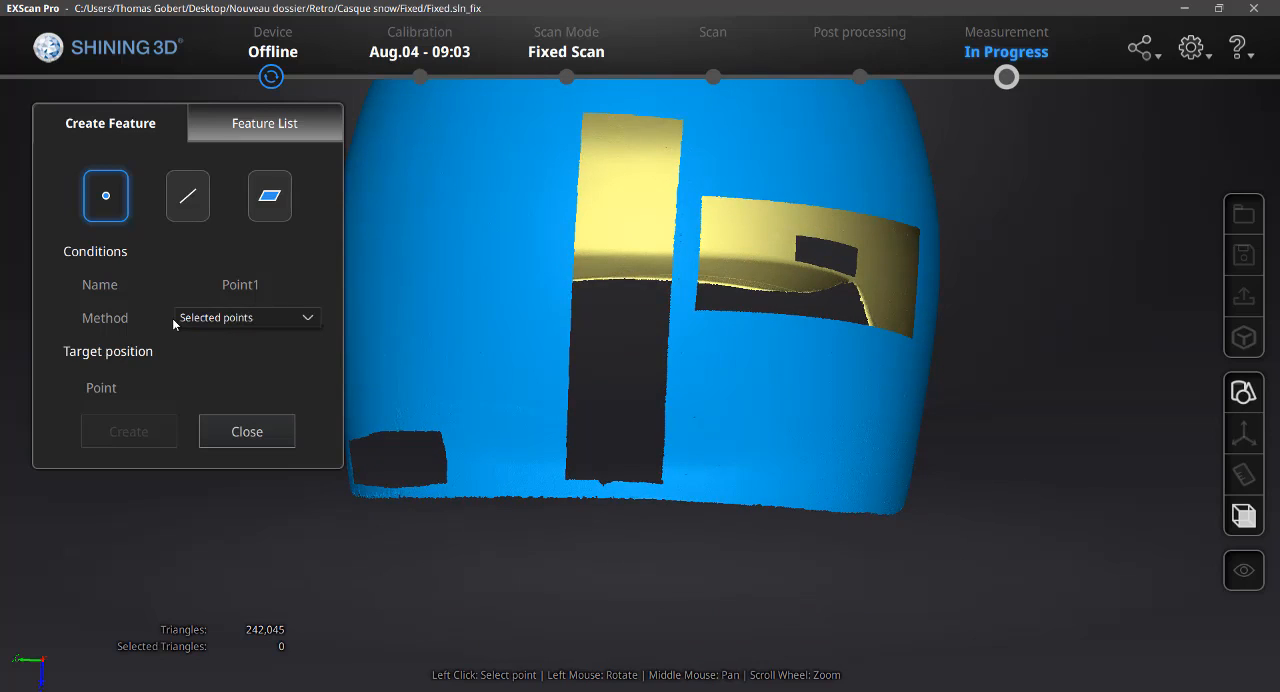
{"action": "left_click", "coordinate": [609, 494]}
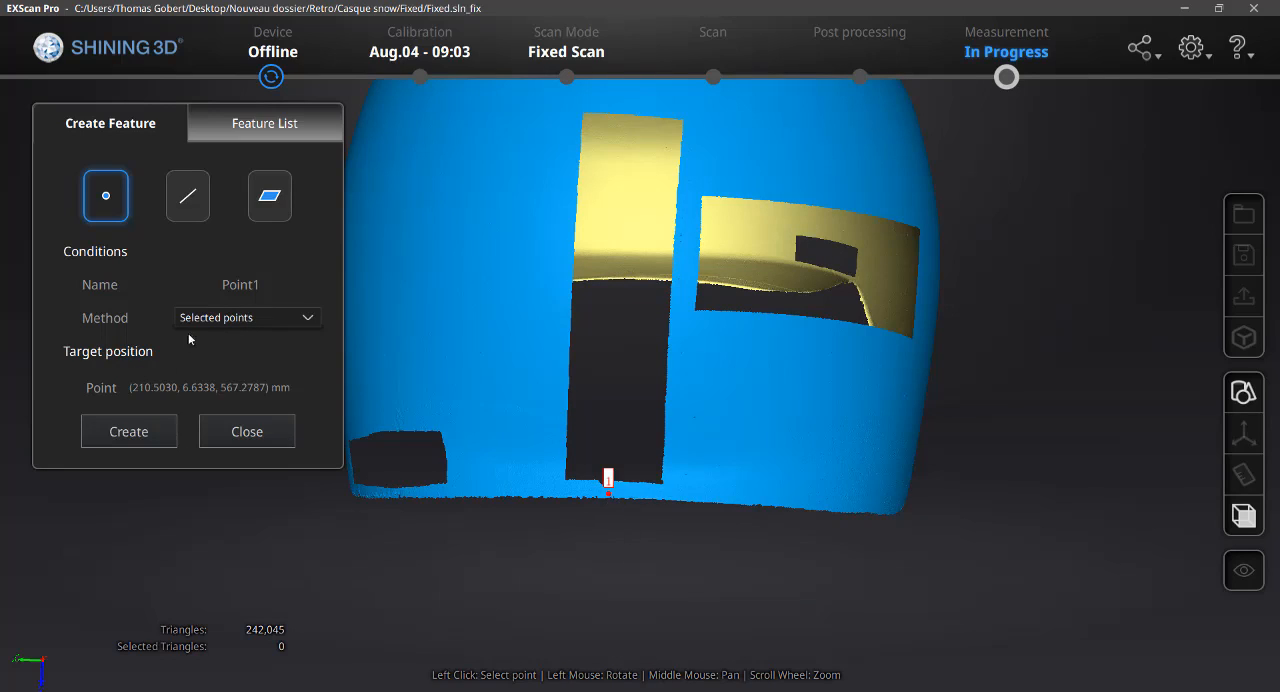
{"action": "left_click", "coordinate": [145, 436]}
Create a line feature with the Point-Point method between the two outer corners of the helmet's rear lower edge
{"action": "left_click", "coordinate": [192, 199]}
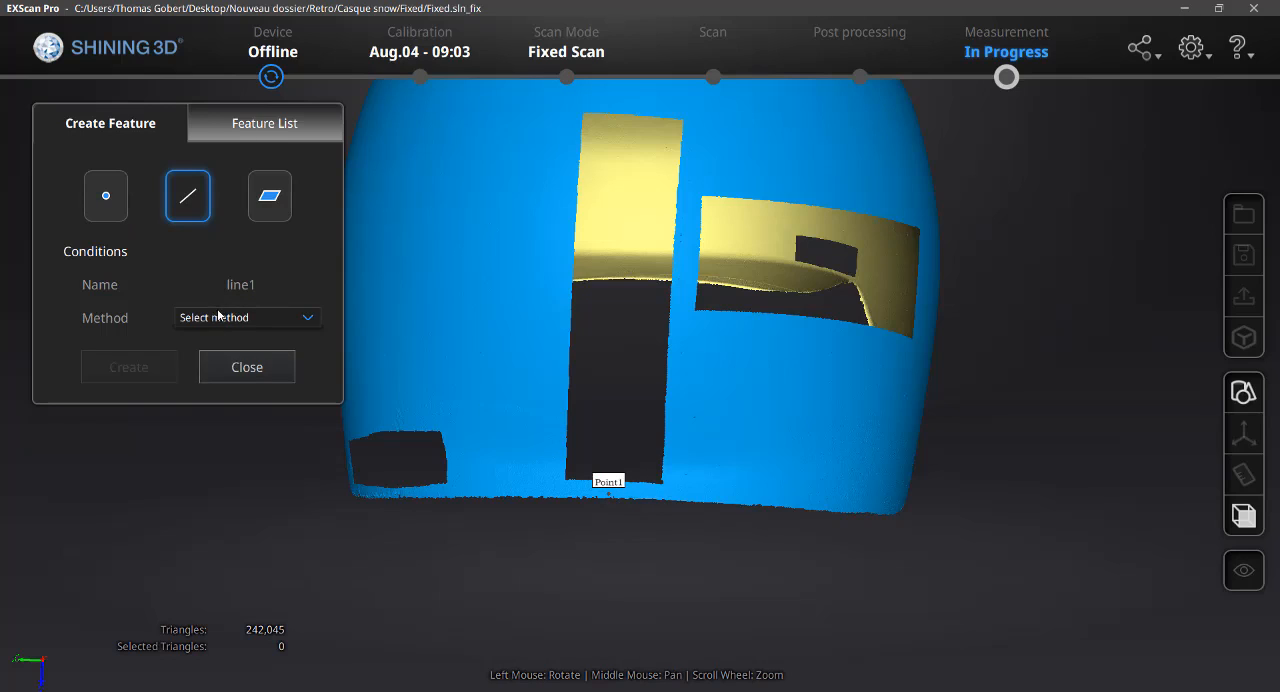
{"action": "left_click", "coordinate": [219, 316]}
{"action": "left_click", "coordinate": [220, 375]}
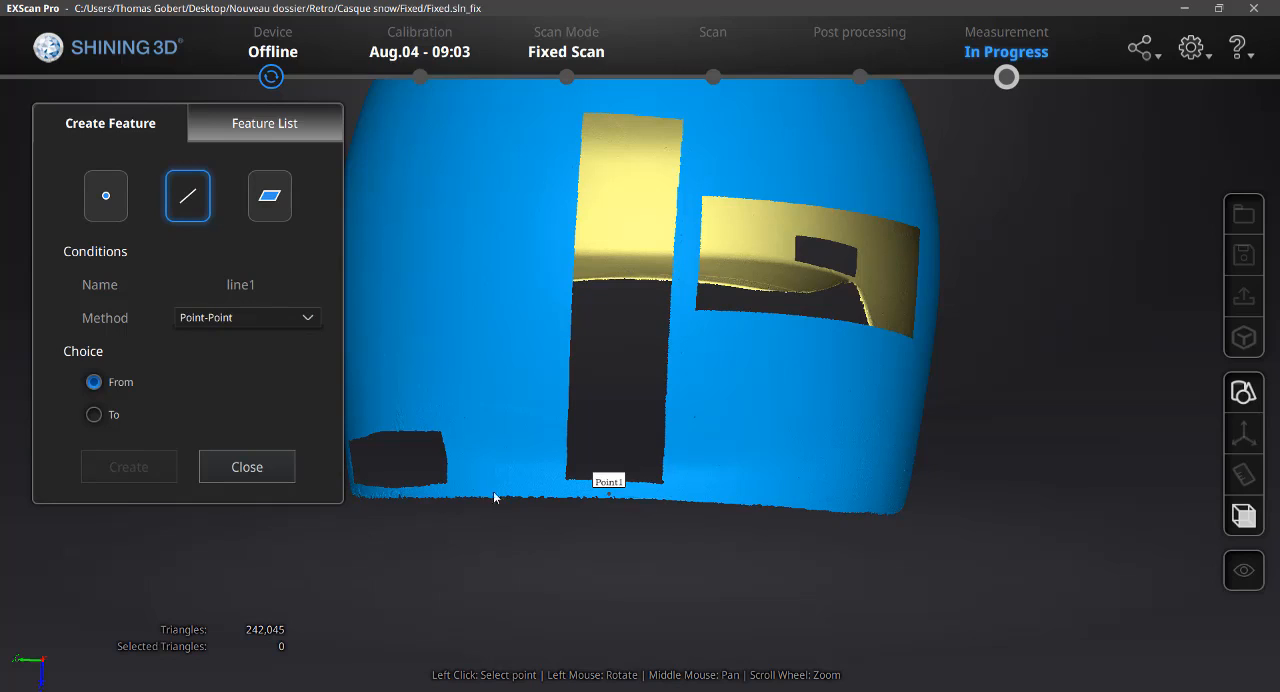
{"action": "left_click", "coordinate": [361, 494]}
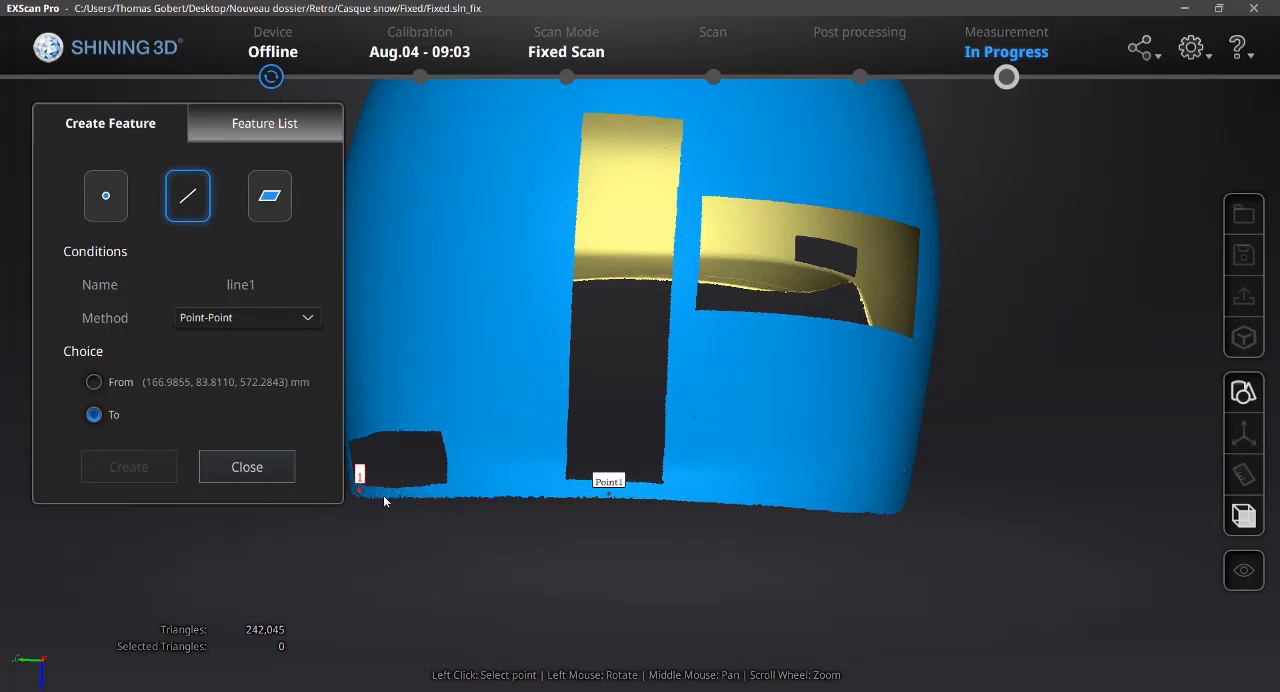
{"action": "left_click", "coordinate": [893, 507]}
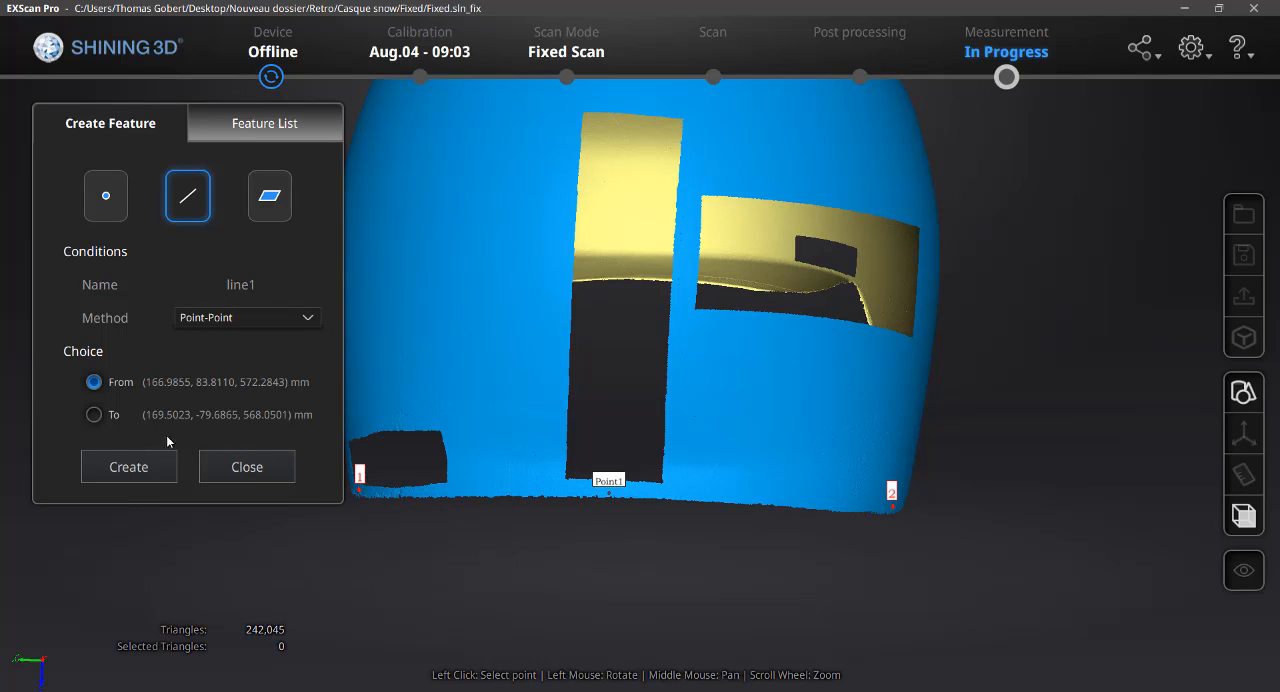
{"action": "left_click", "coordinate": [160, 467]}
Create a plane feature with the Point-Line Fit method from Line1 and Point1 on the rear lower edge
{"action": "left_click_drag", "start_coordinate": [508, 386], "coordinate": [790, 294]}
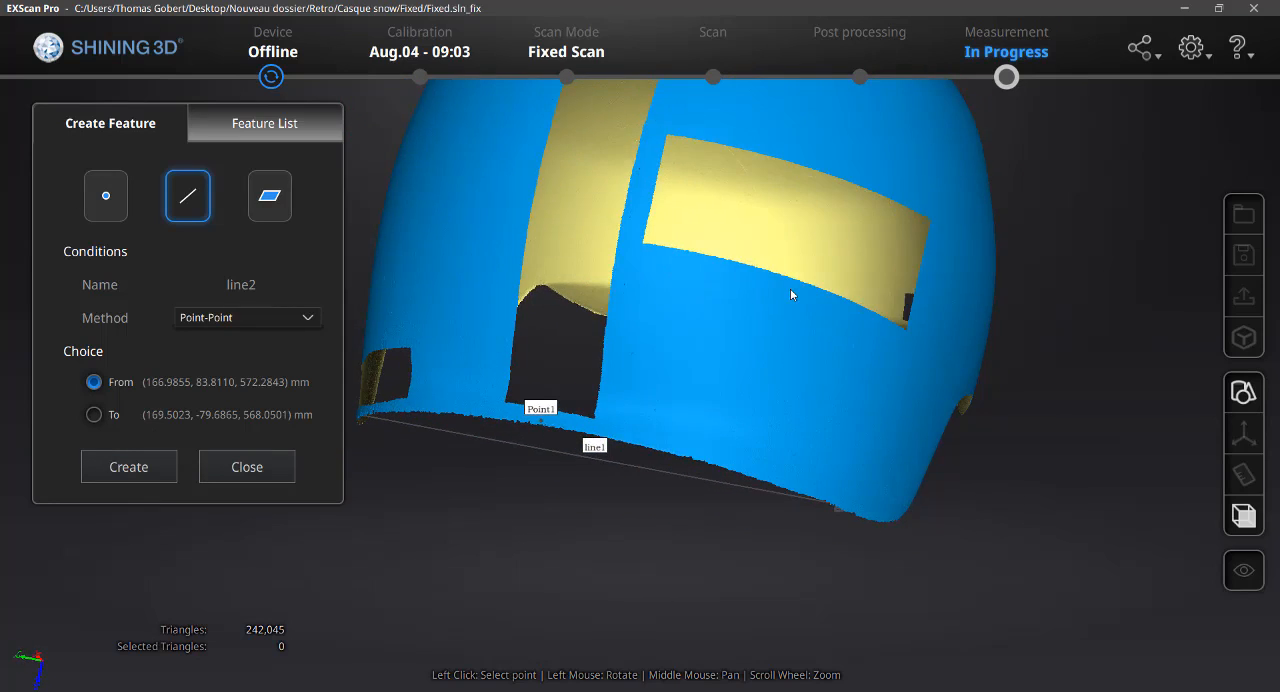
{"action": "left_click", "coordinate": [260, 200]}
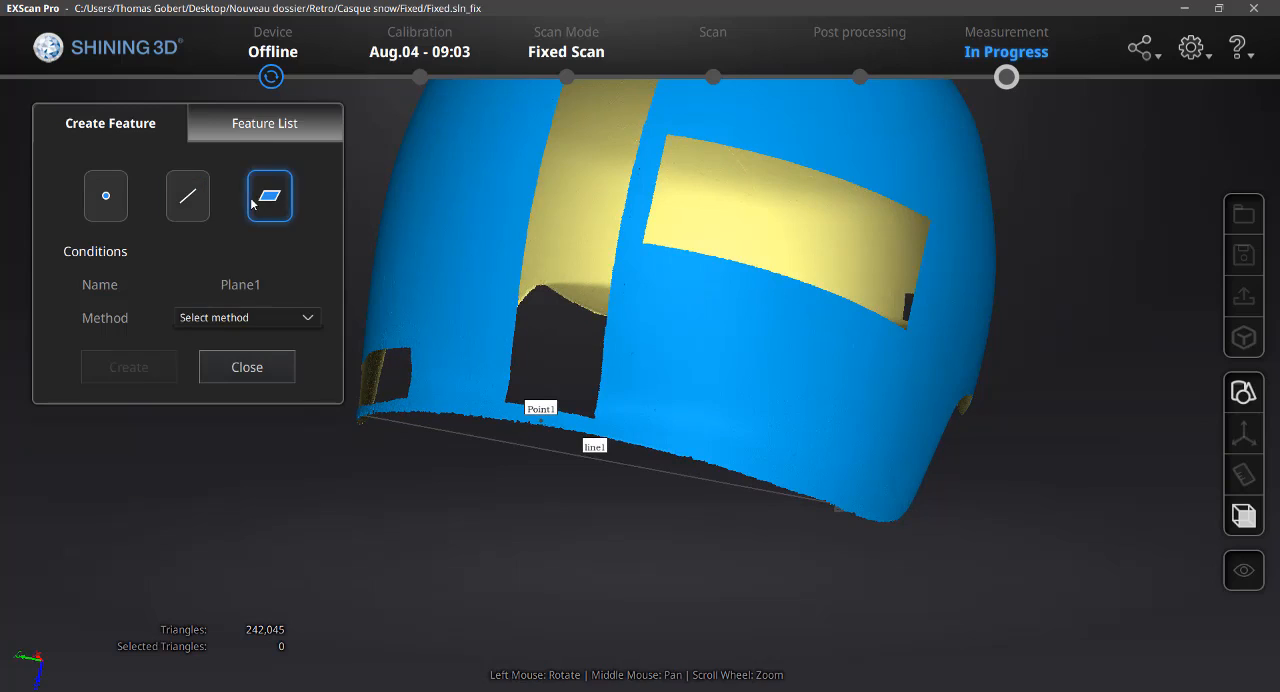
{"action": "left_click", "coordinate": [210, 320]}
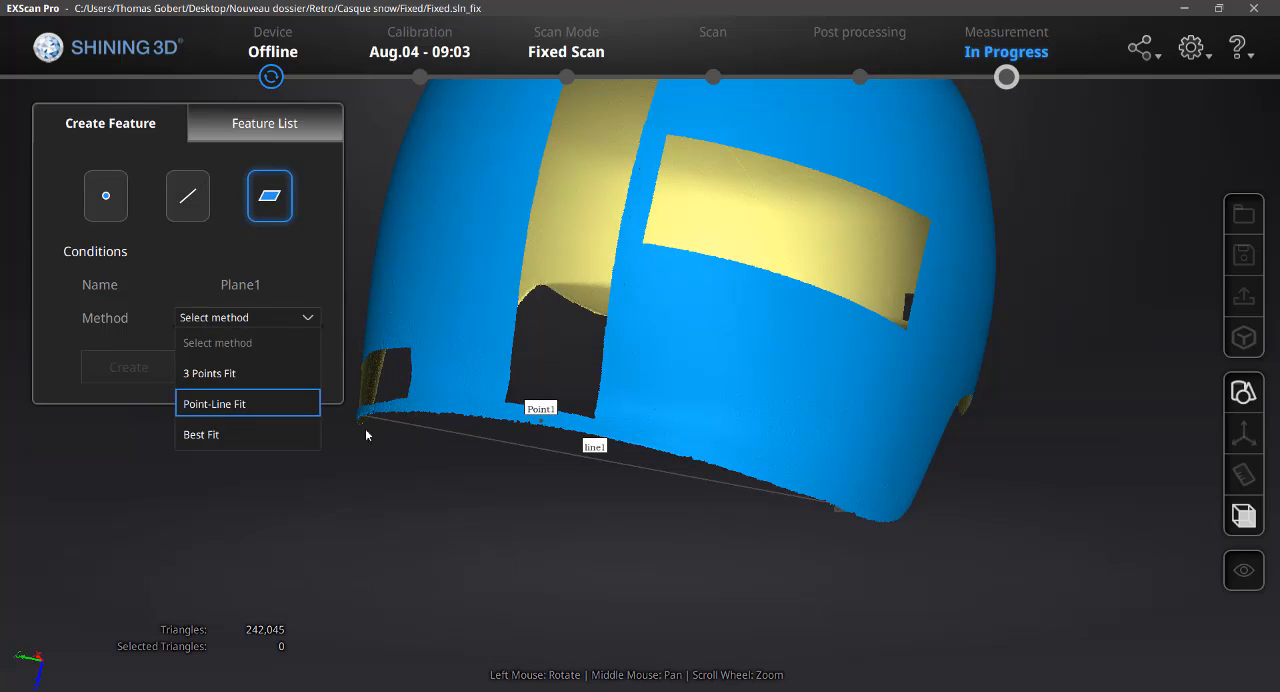
{"action": "left_click", "coordinate": [221, 405]}
{"action": "left_click", "coordinate": [237, 382]}
{"action": "left_click", "coordinate": [230, 403]}
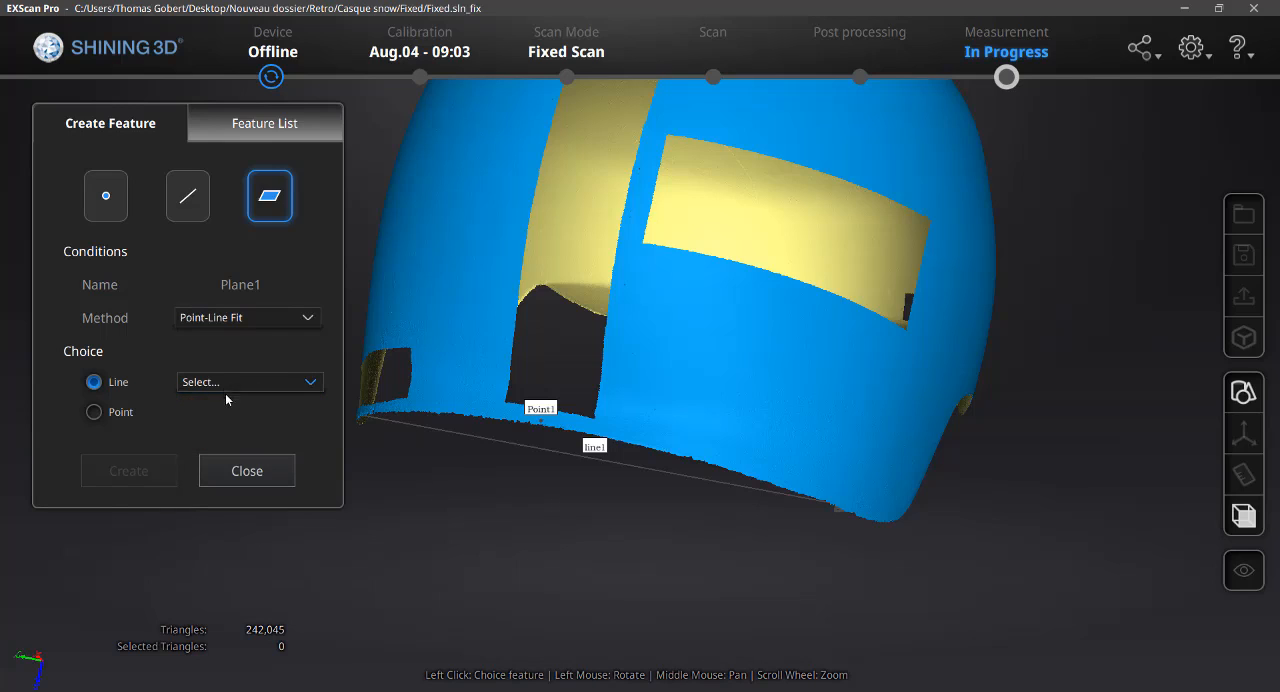
{"action": "left_click", "coordinate": [228, 383]}
{"action": "left_click", "coordinate": [229, 437]}
{"action": "left_click", "coordinate": [132, 414]}
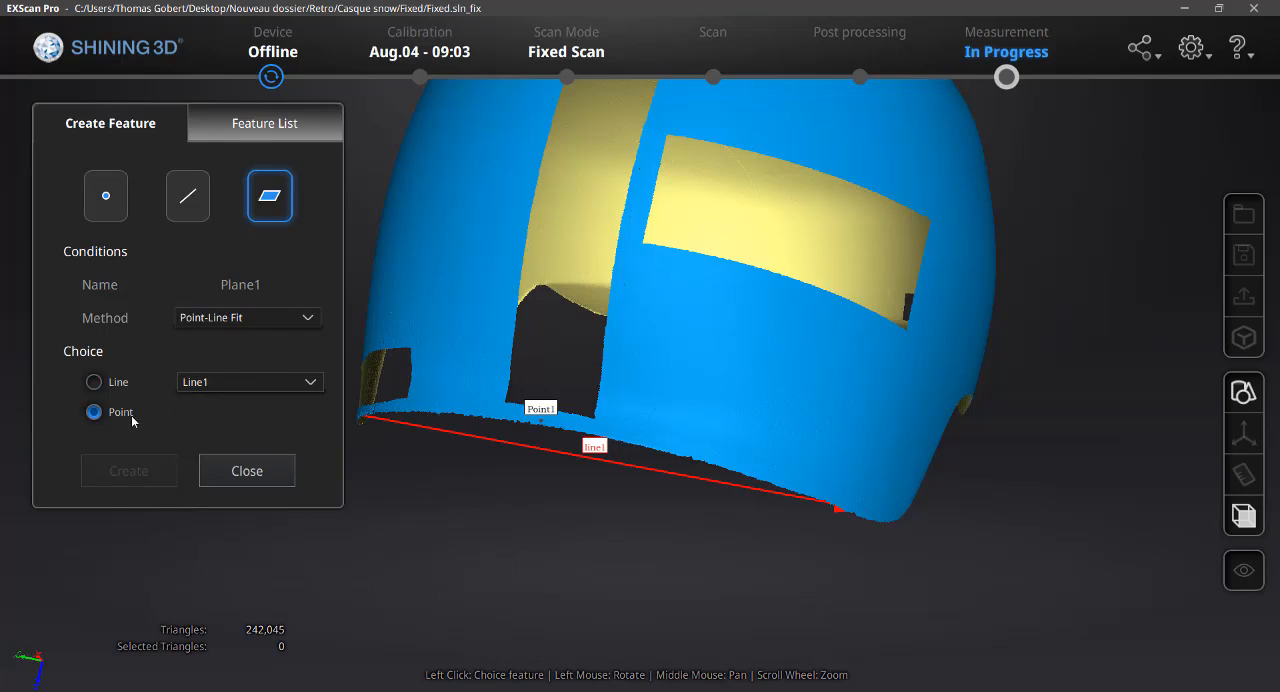
{"action": "left_click", "coordinate": [543, 425]}
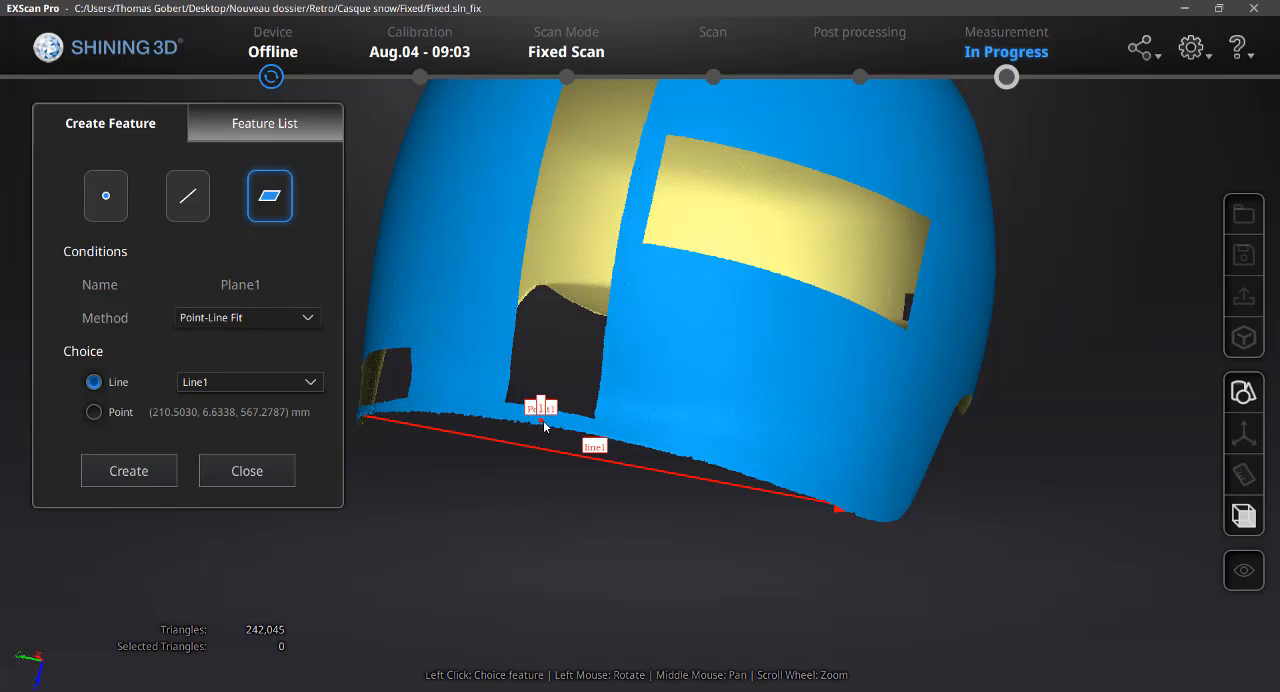
{"action": "left_click", "coordinate": [129, 471]}
Check the new plane from the helmet's side and review the feature list, closing feature creation at the end
{"action": "left_click_drag", "start_coordinate": [736, 296], "coordinate": [731, 402]}
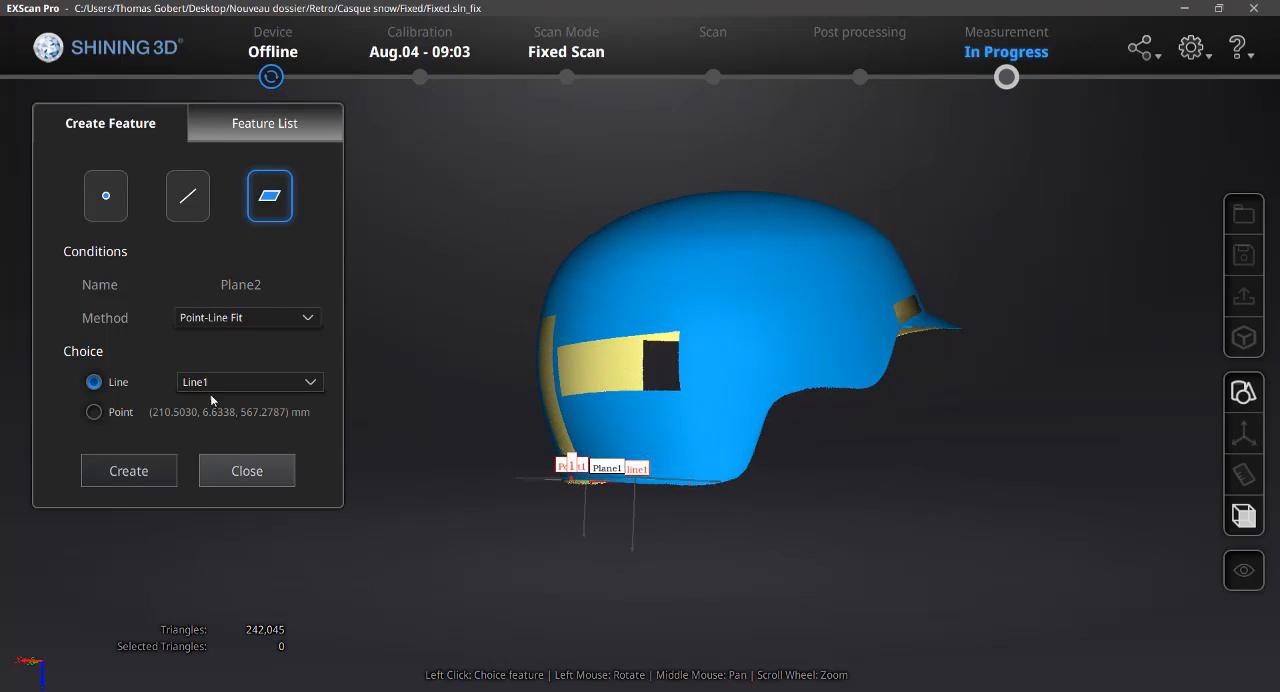
{"action": "left_click", "coordinate": [247, 132]}
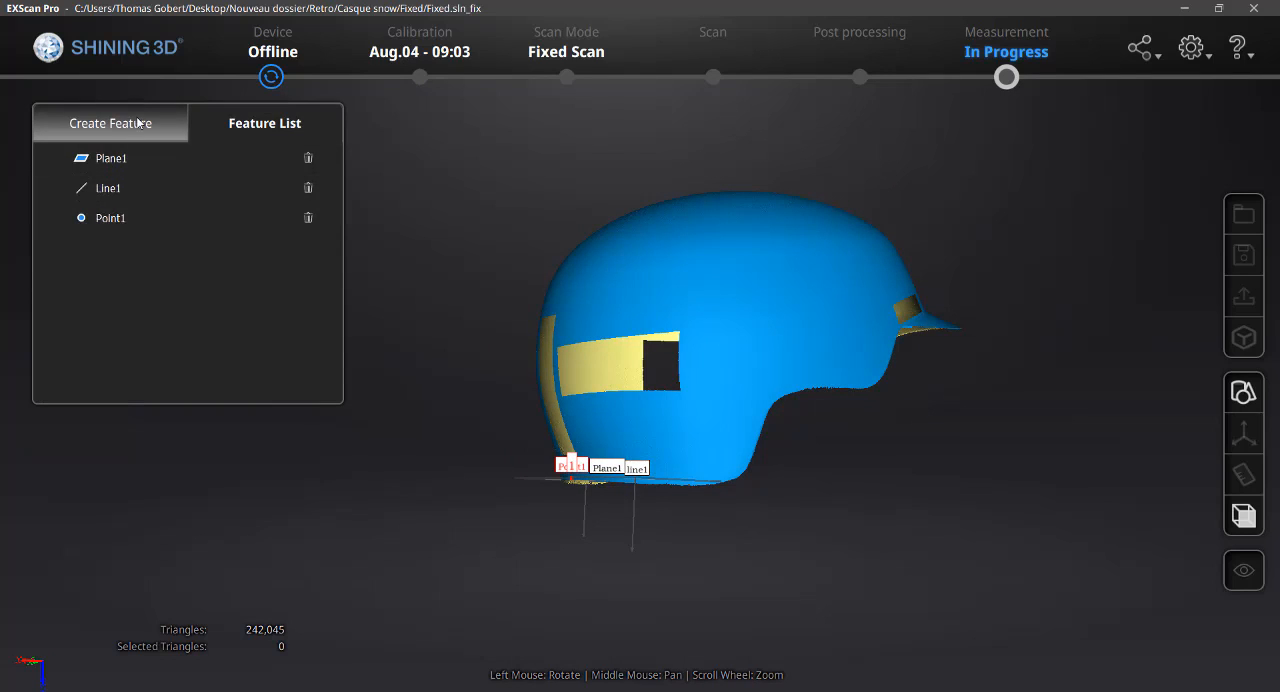
{"action": "left_click", "coordinate": [142, 123]}
{"action": "left_click", "coordinate": [228, 475]}
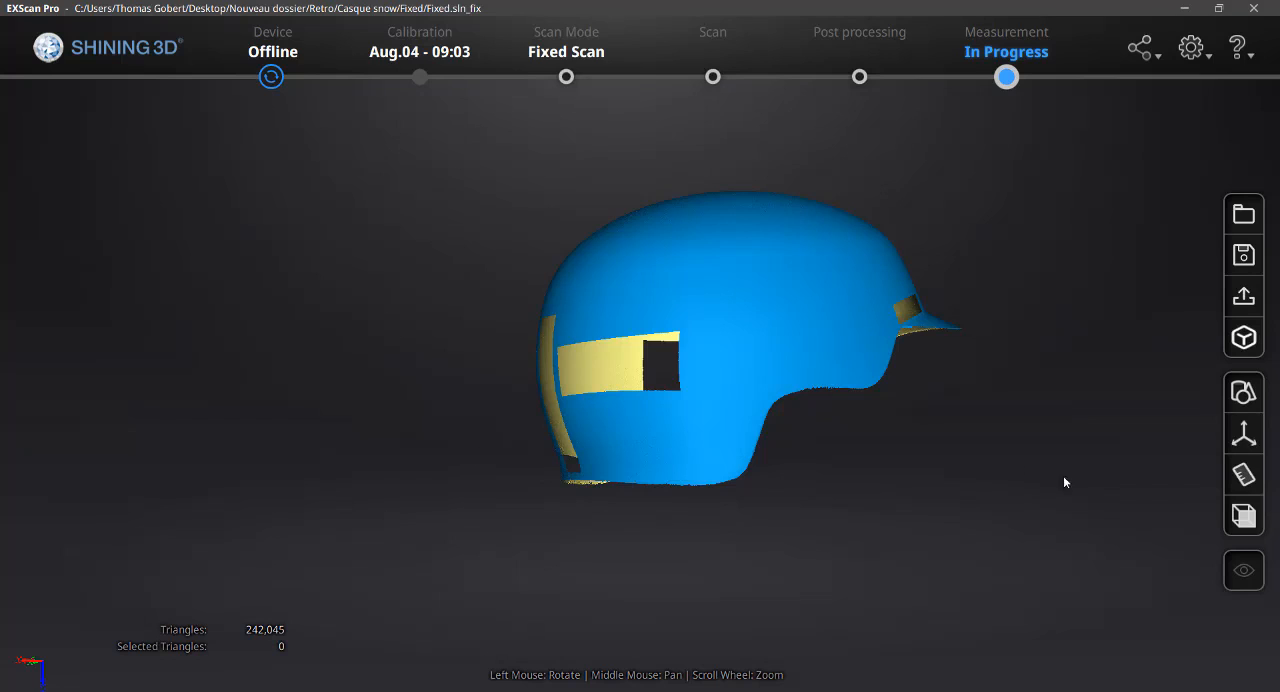
Apply a 3-2-1 System Movement with Plane1 constrained to Z-, Line1 constrained to X-, and Point1 as the constraint point
{"action": "left_click", "coordinate": [1244, 434]}
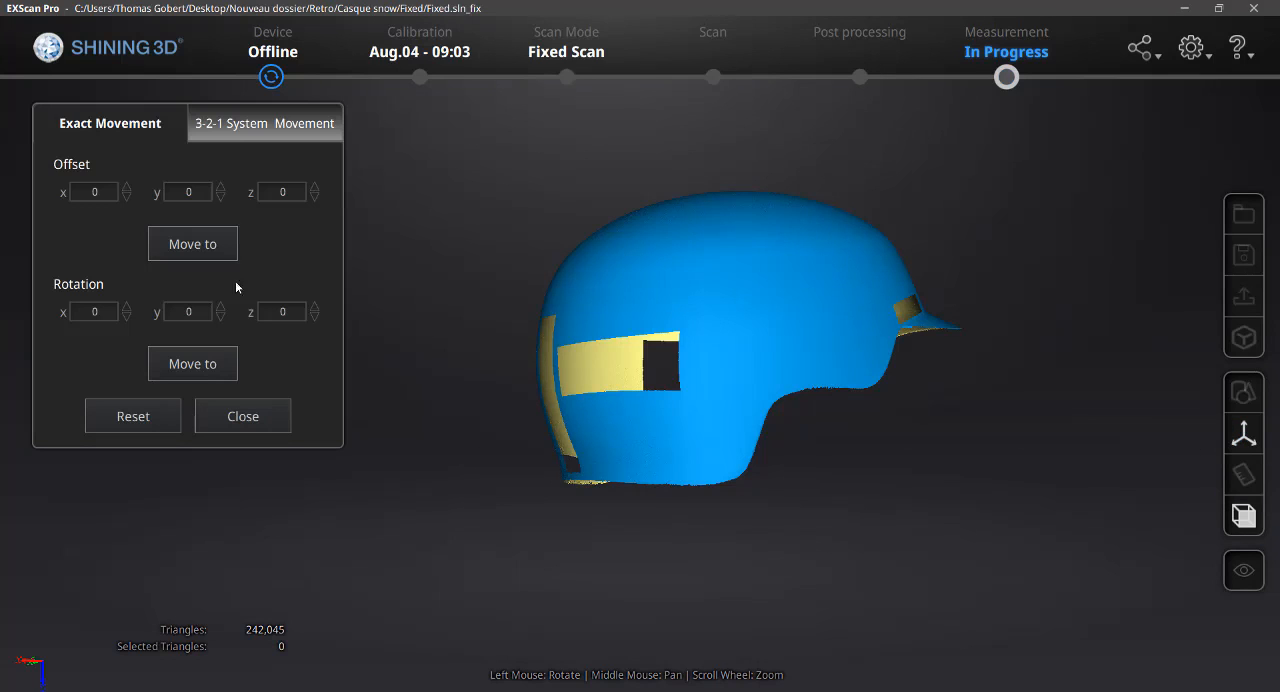
{"action": "left_click", "coordinate": [233, 125]}
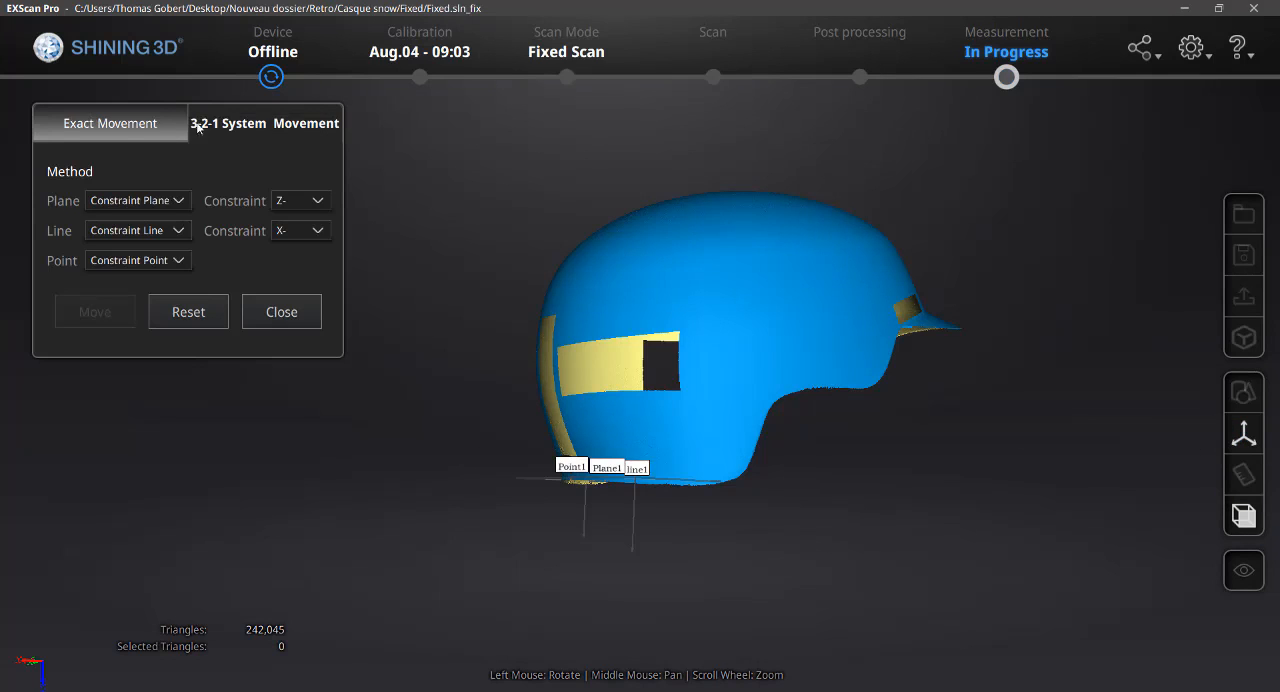
{"action": "left_click", "coordinate": [140, 205]}
{"action": "left_click", "coordinate": [142, 257]}
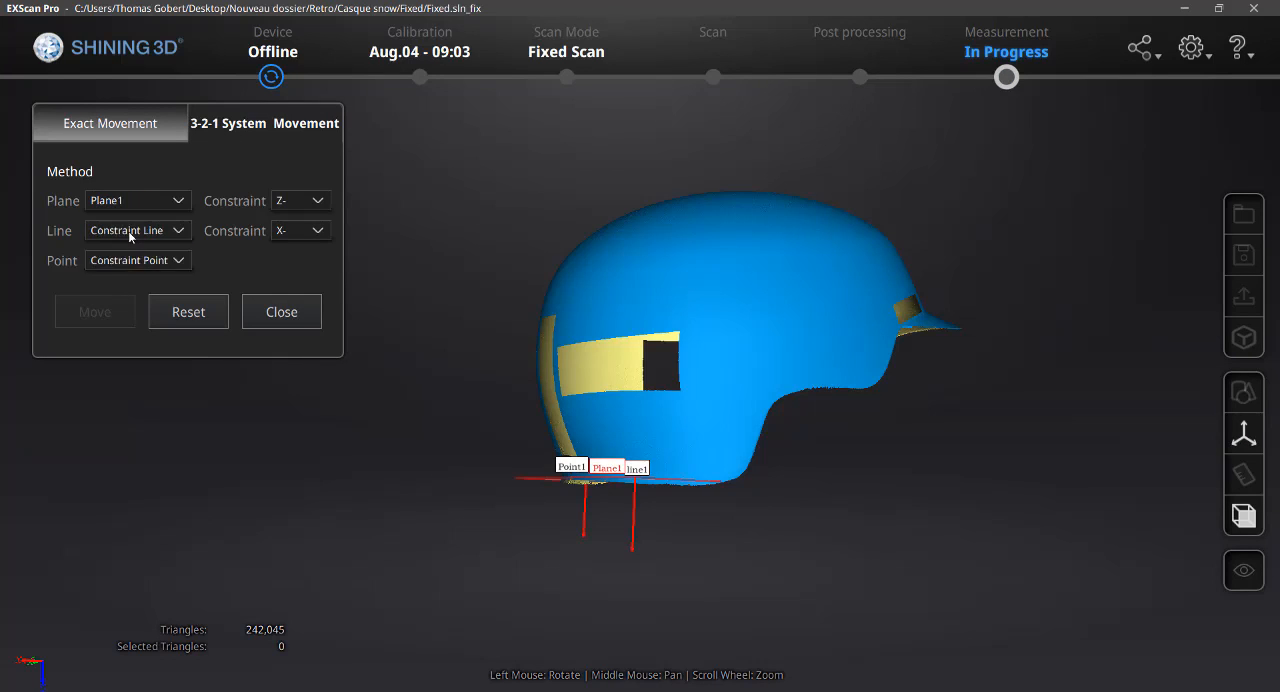
{"action": "left_click", "coordinate": [132, 234]}
{"action": "left_click", "coordinate": [134, 286]}
{"action": "left_click", "coordinate": [132, 260]}
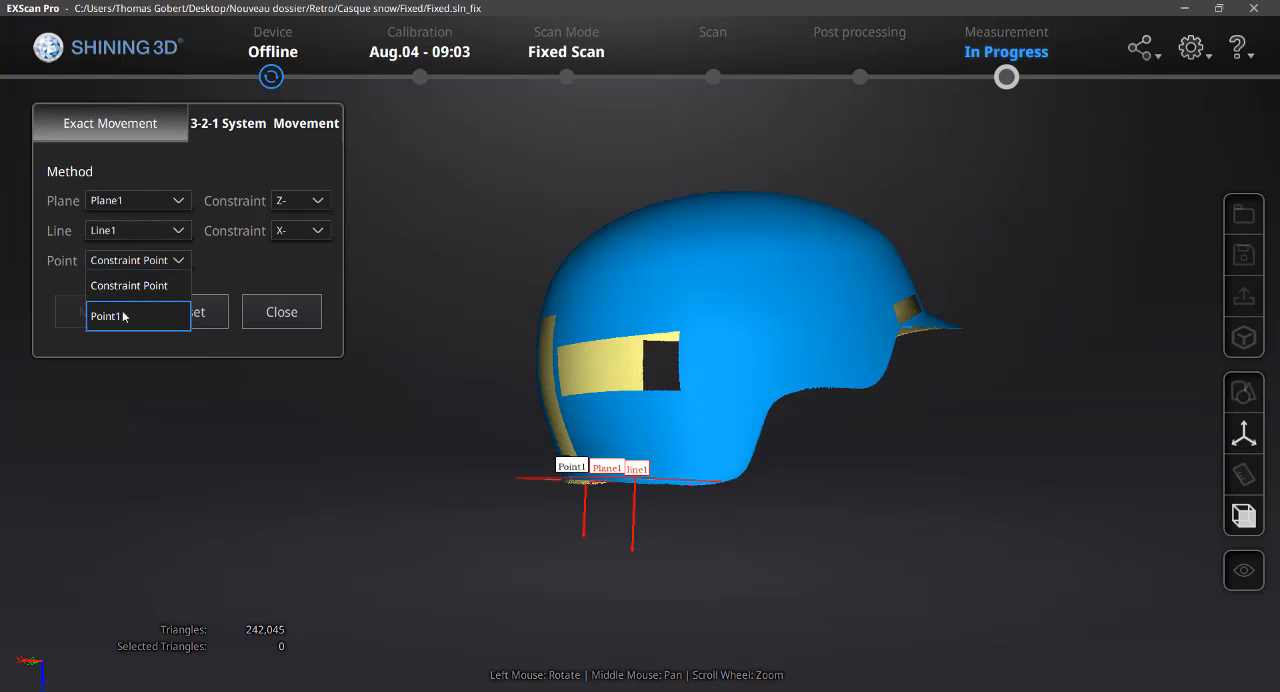
{"action": "left_click", "coordinate": [126, 316]}
{"action": "left_click", "coordinate": [95, 312]}
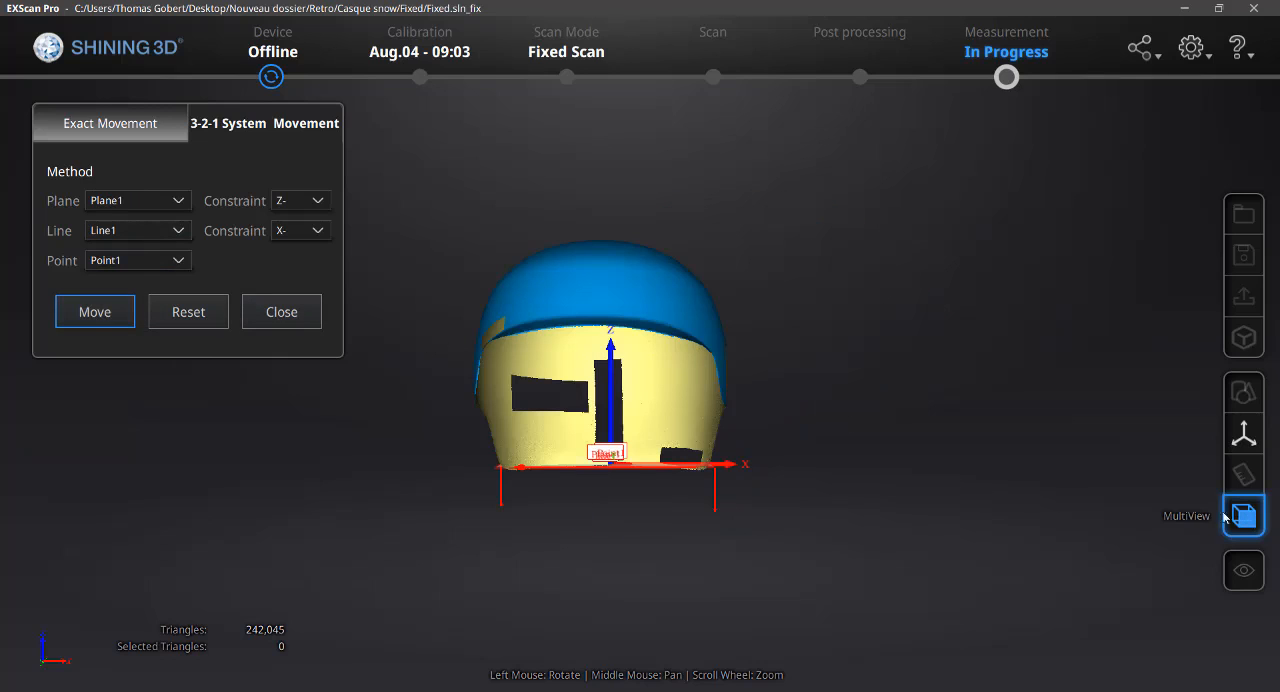
Examine the direction of the X, Y and Z axes relative to the helmet from its front, side and top
{"action": "scroll", "coordinate": [595, 383], "scroll_direction": "up", "scroll_amount": 3}
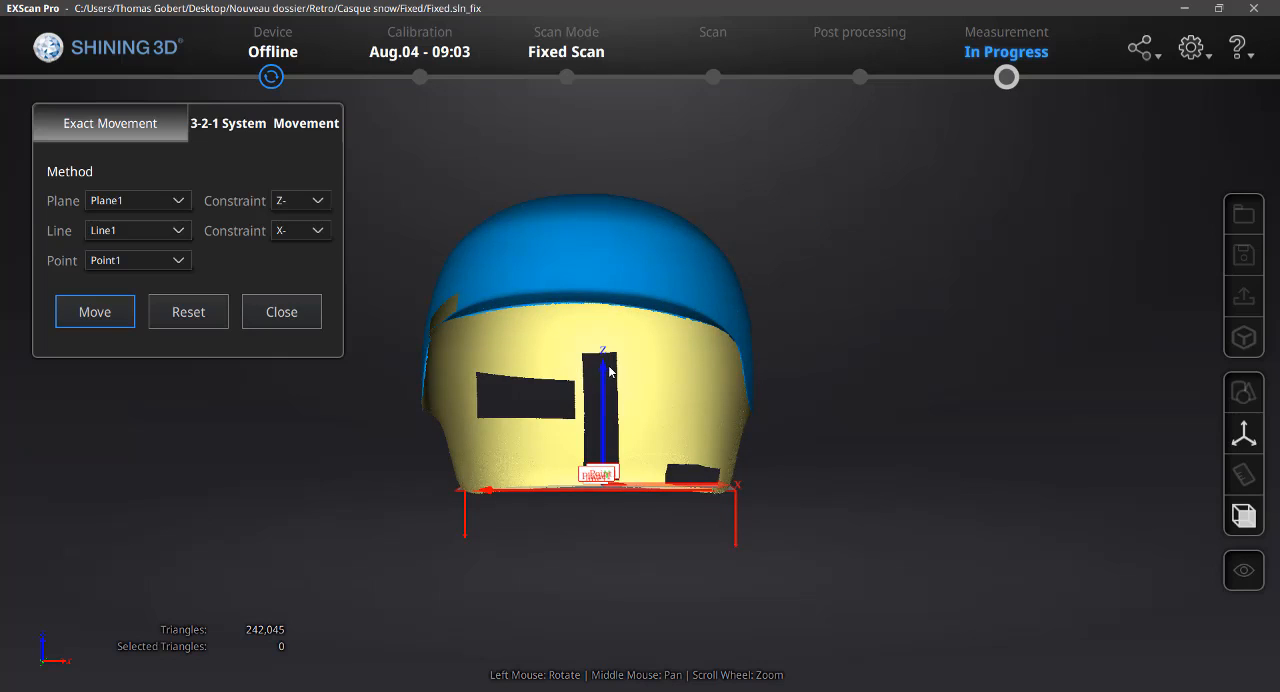
{"action": "middle_click_drag", "start_coordinate": [609, 371], "coordinate": [649, 343]}
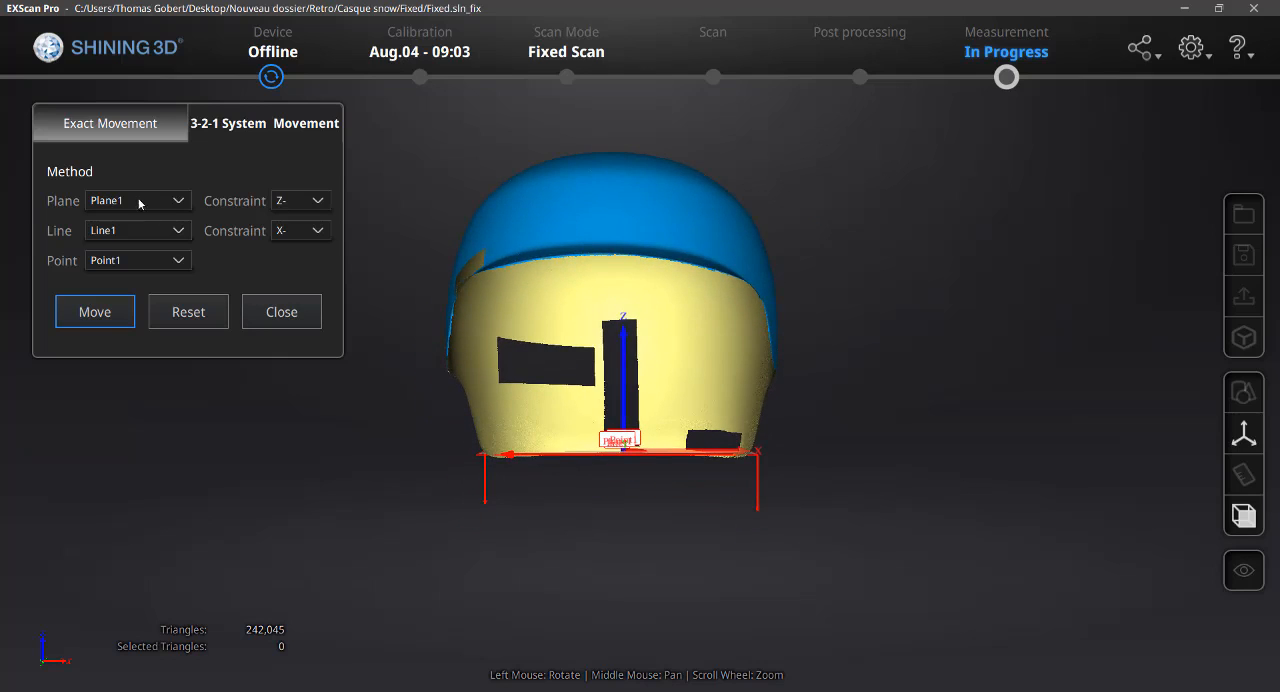
{"action": "left_click_drag", "start_coordinate": [514, 347], "coordinate": [733, 229]}
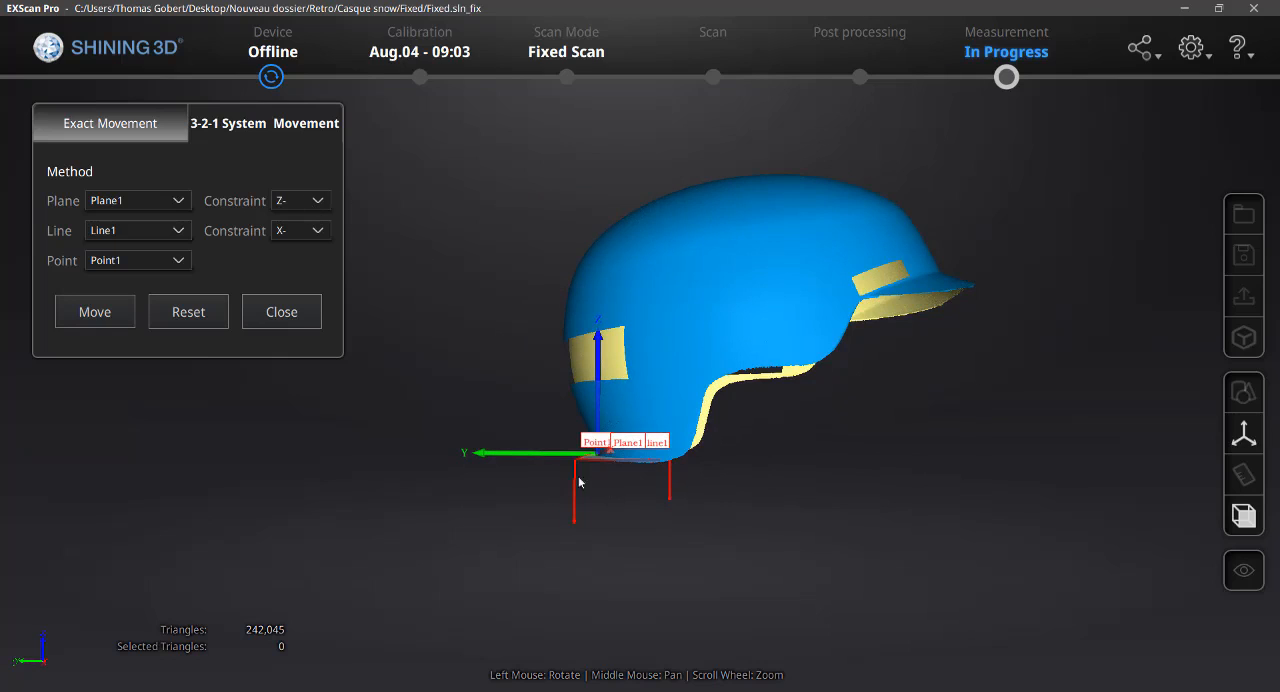
{"action": "left_click_drag", "start_coordinate": [565, 469], "coordinate": [580, 452]}
{"action": "left_click_drag", "start_coordinate": [555, 407], "coordinate": [604, 249]}
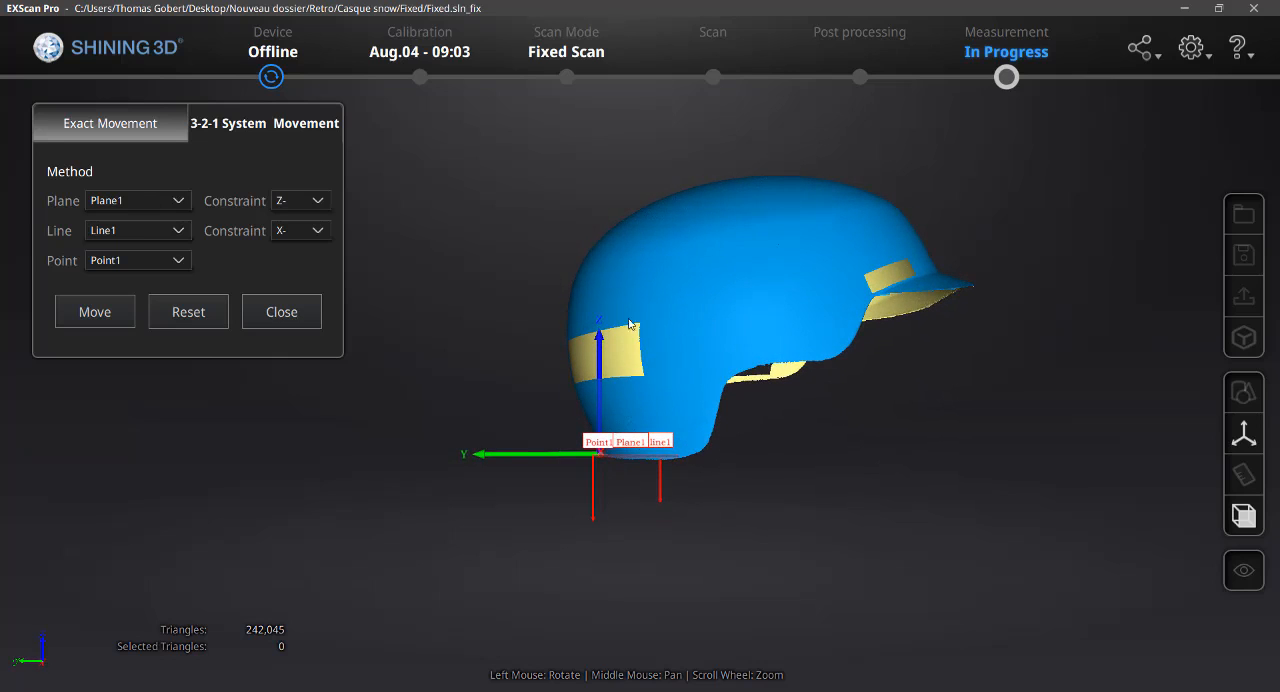
{"action": "left_click_drag", "start_coordinate": [618, 406], "coordinate": [822, 555]}
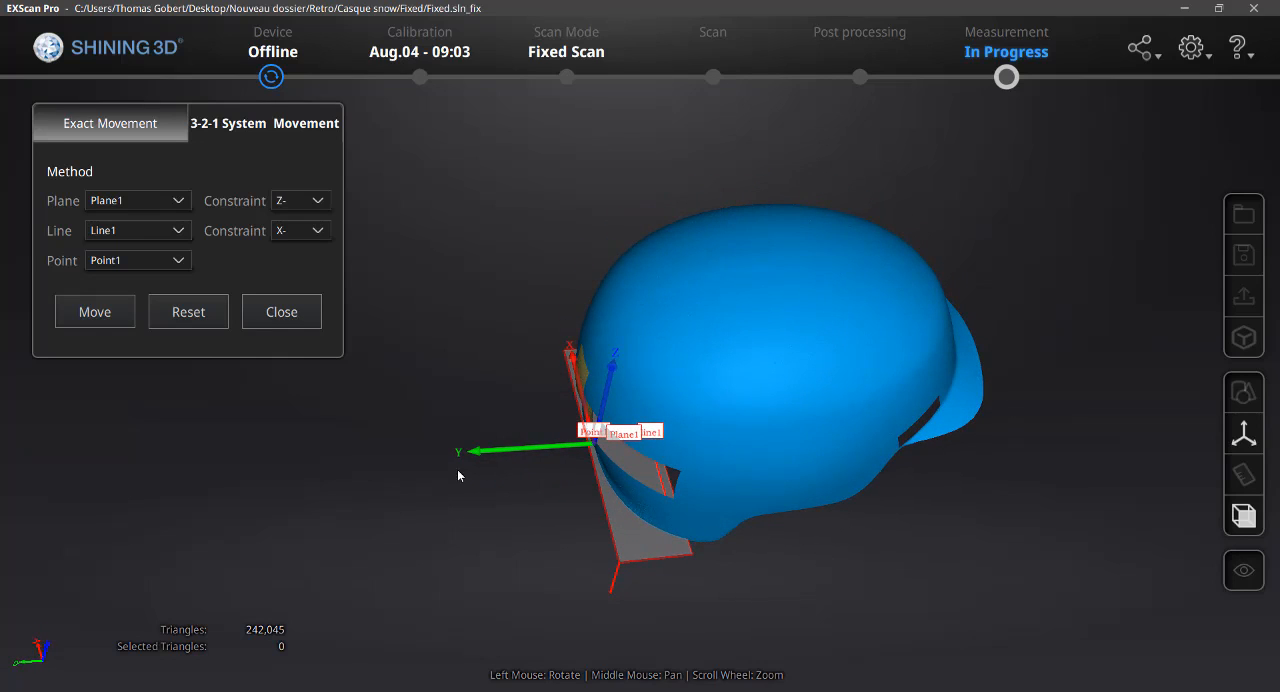
{"action": "left_click_drag", "start_coordinate": [458, 476], "coordinate": [560, 470]}
Set the Line1 constraint to X+ and apply the 3-2-1 movement again
{"action": "left_click", "coordinate": [316, 234]}
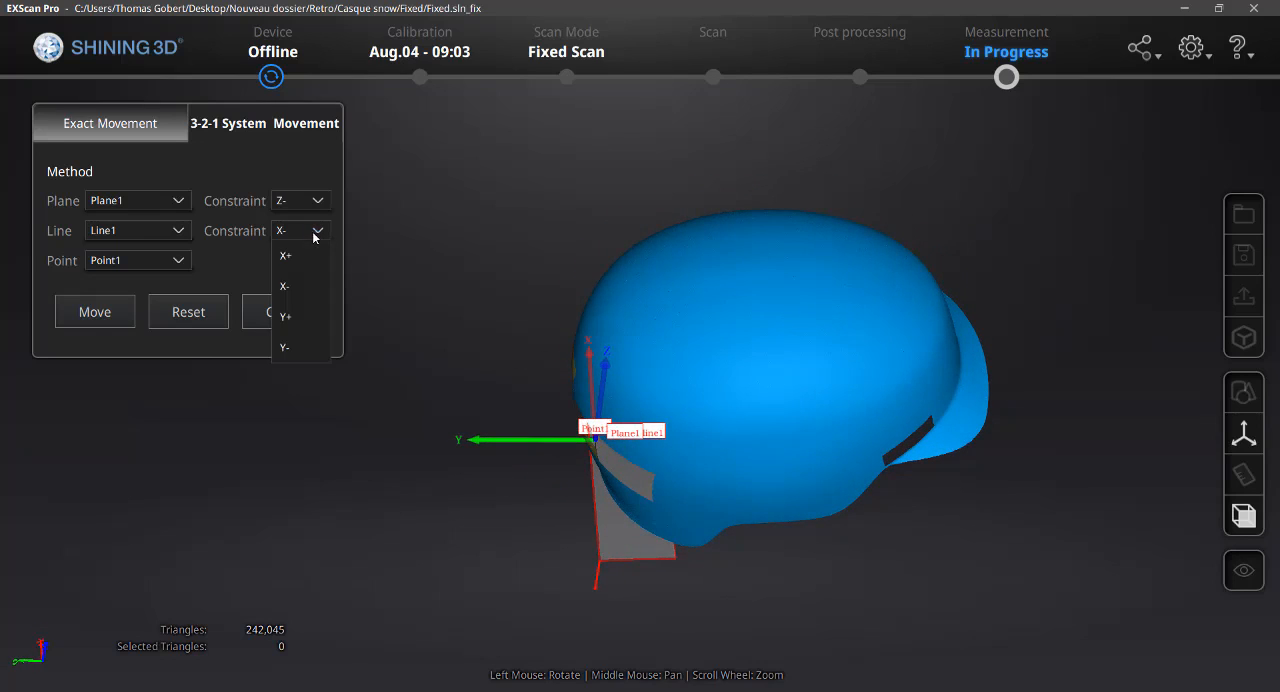
{"action": "left_click", "coordinate": [305, 258]}
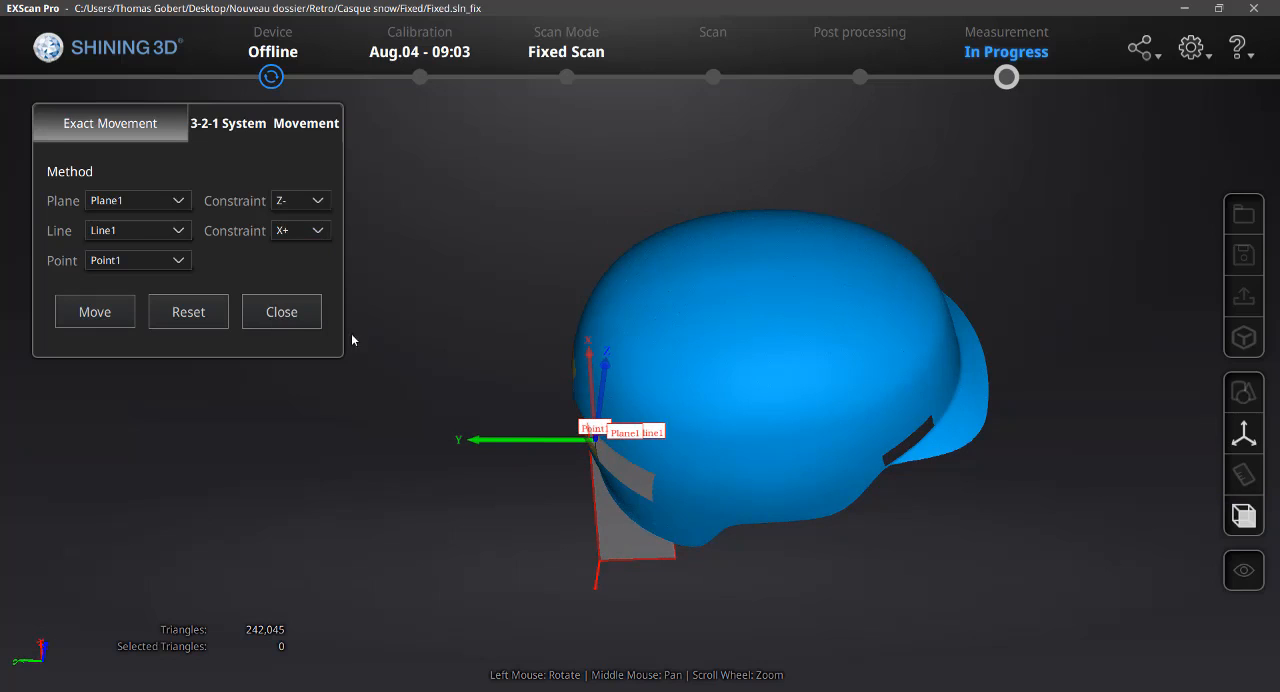
{"action": "left_click", "coordinate": [105, 318]}
Check the helmet's new alignment in the front, back, left and right views, closing the movement tool at the end
{"action": "left_click_drag", "start_coordinate": [660, 480], "coordinate": [835, 278]}
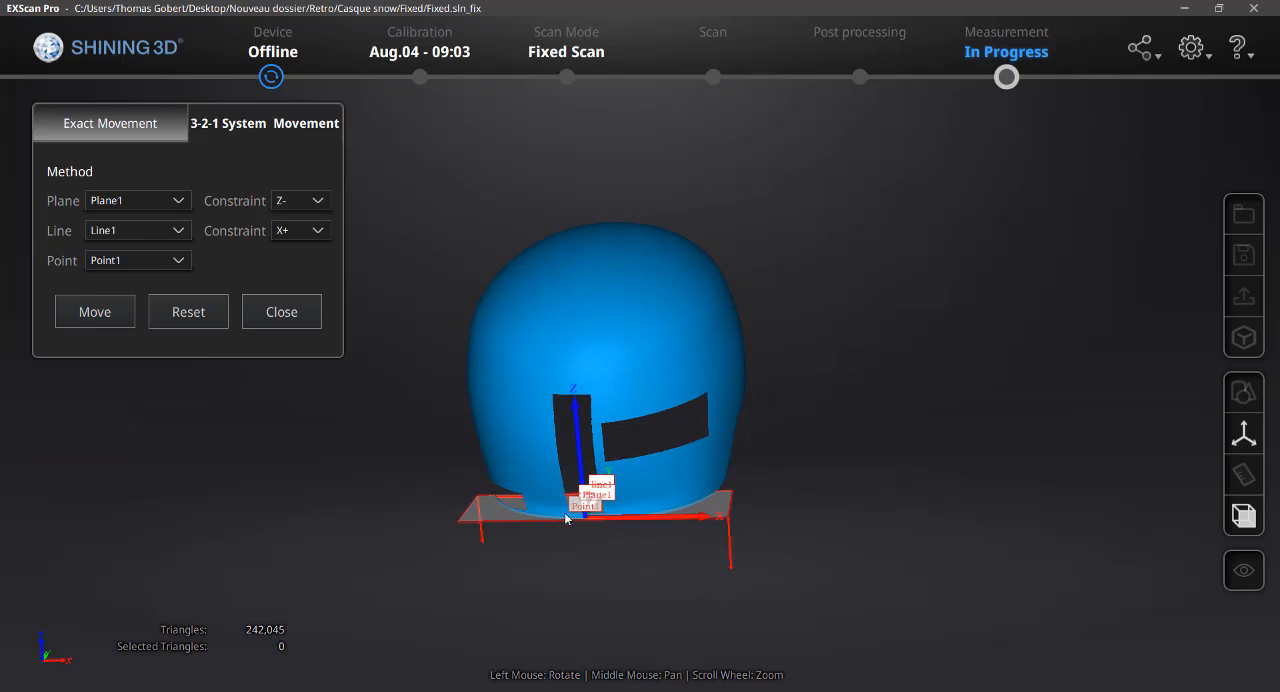
{"action": "scroll", "coordinate": [582, 500], "scroll_direction": "up", "scroll_amount": 3}
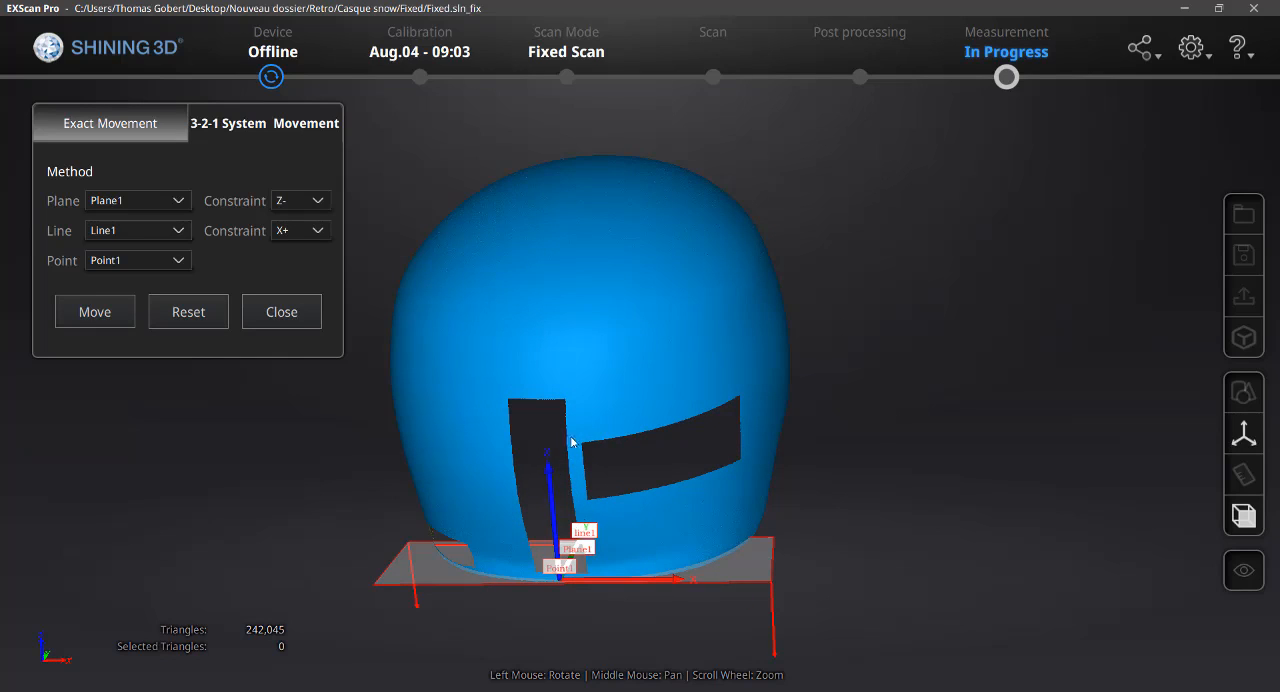
{"action": "left_click_drag", "start_coordinate": [572, 442], "coordinate": [820, 331]}
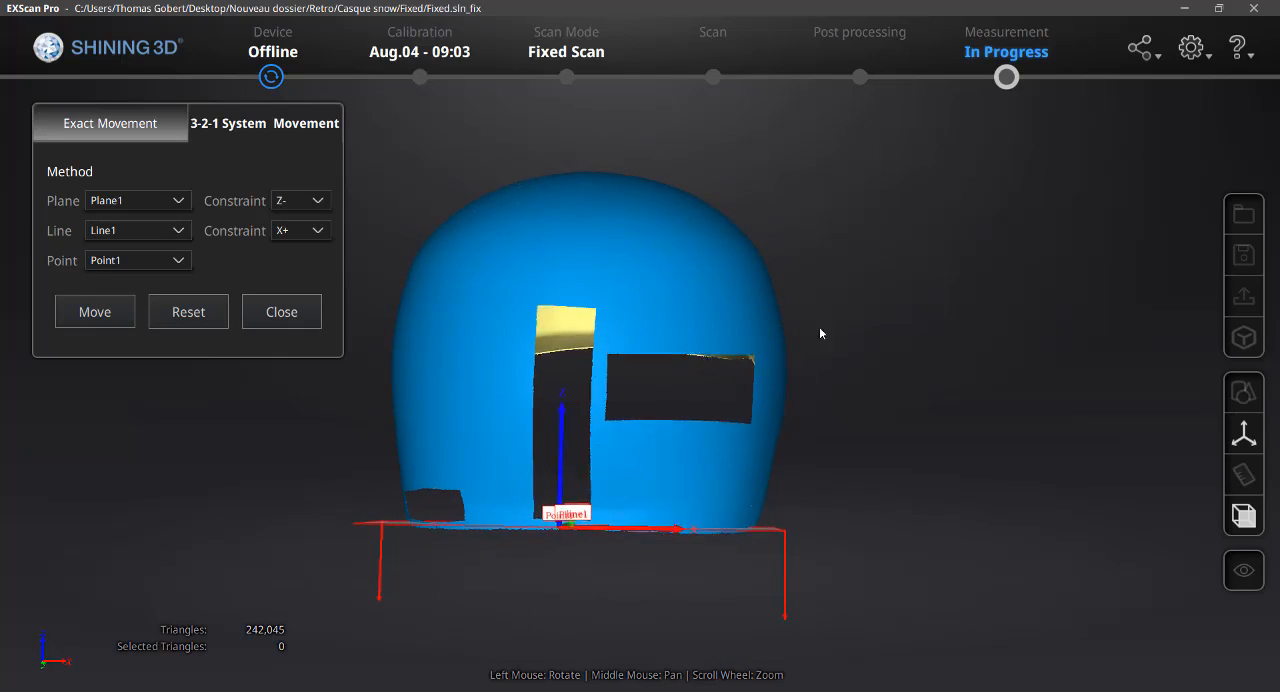
{"action": "left_click", "coordinate": [1244, 516]}
{"action": "left_click", "coordinate": [1002, 513]}
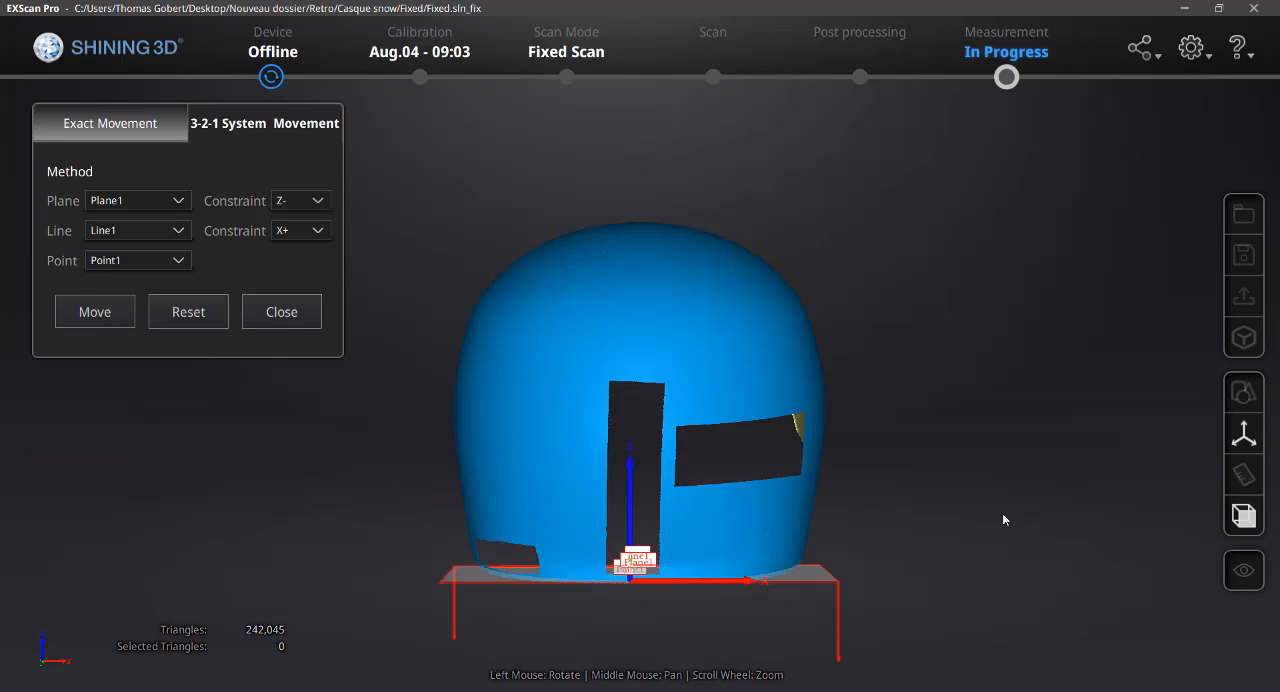
{"action": "left_click", "coordinate": [1244, 516]}
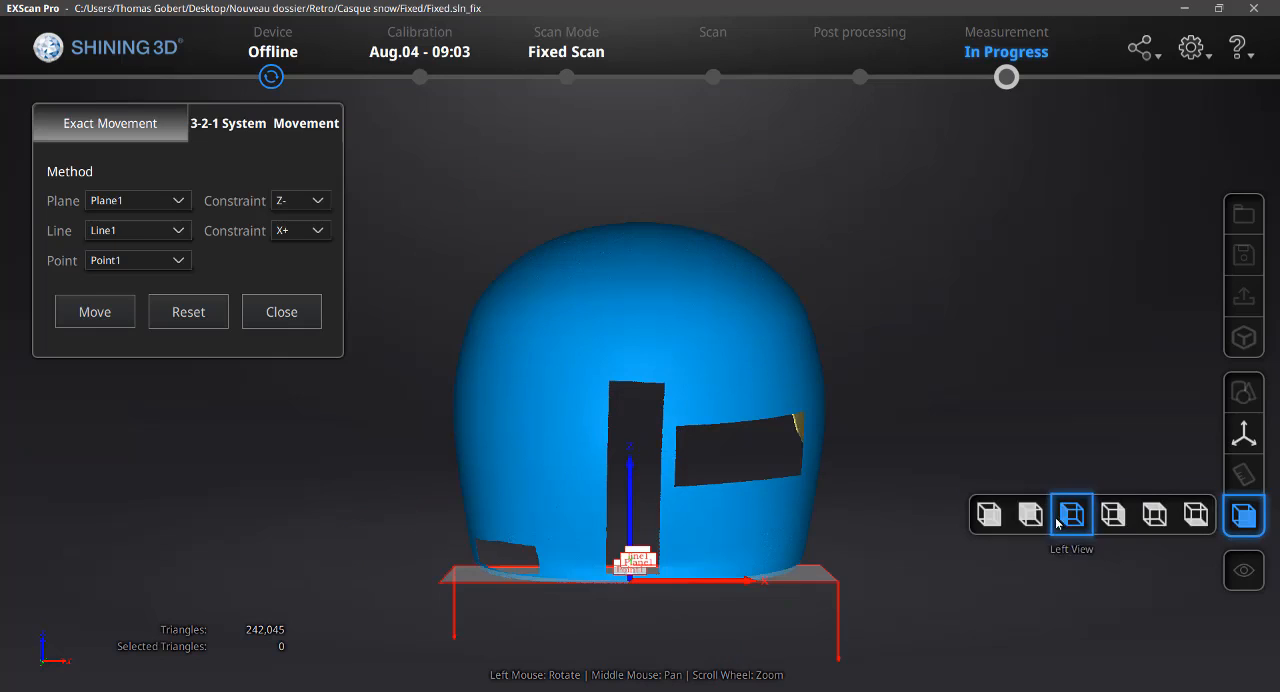
{"action": "left_click", "coordinate": [1032, 517]}
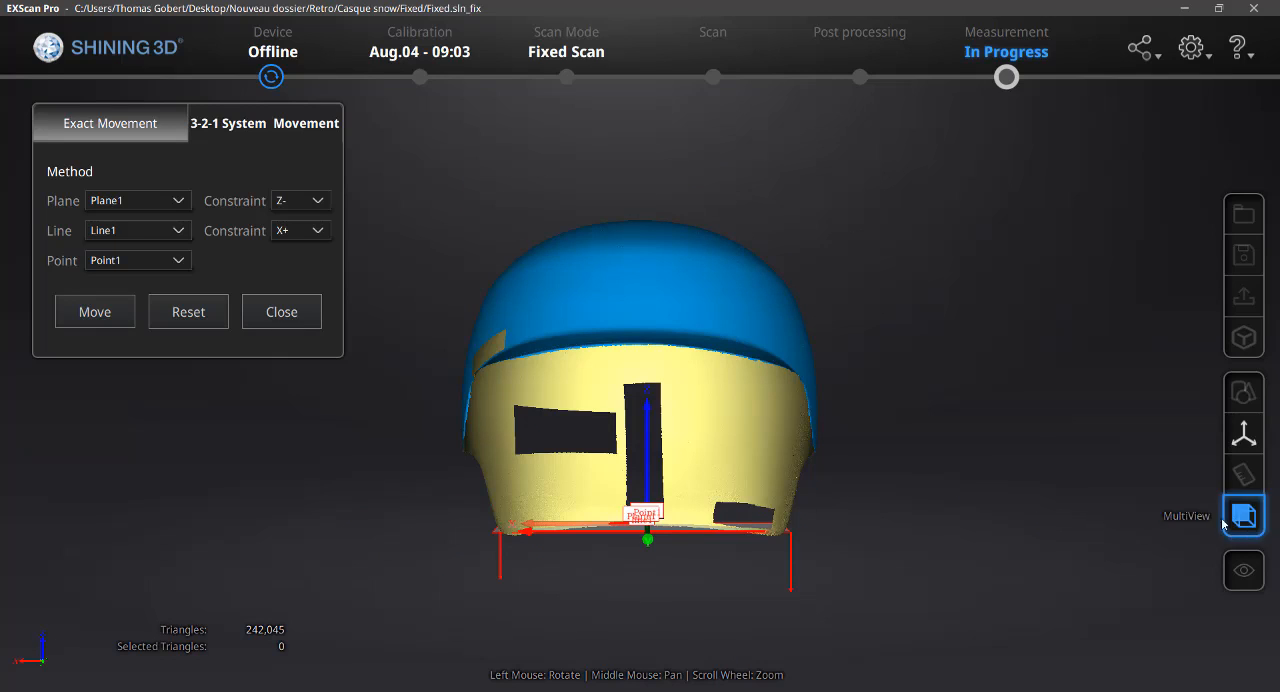
{"action": "left_click", "coordinate": [1244, 516]}
{"action": "left_click", "coordinate": [1080, 515]}
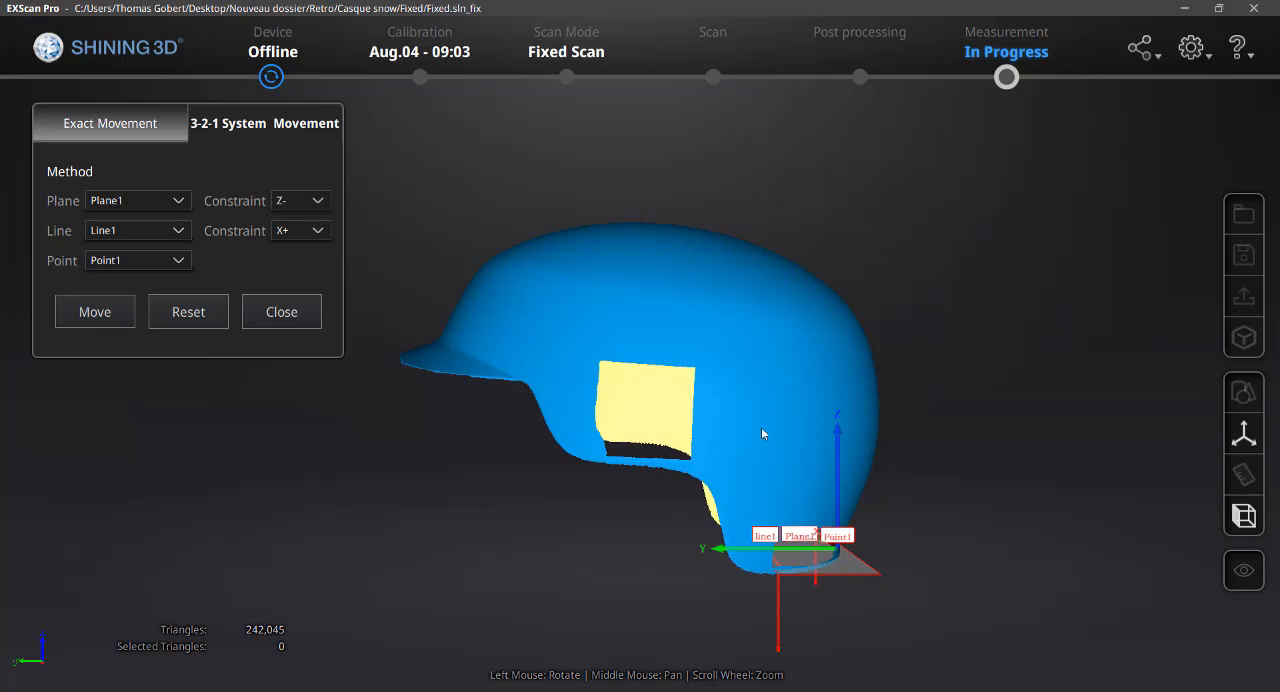
{"action": "left_click", "coordinate": [1244, 516]}
{"action": "left_click", "coordinate": [996, 500]}
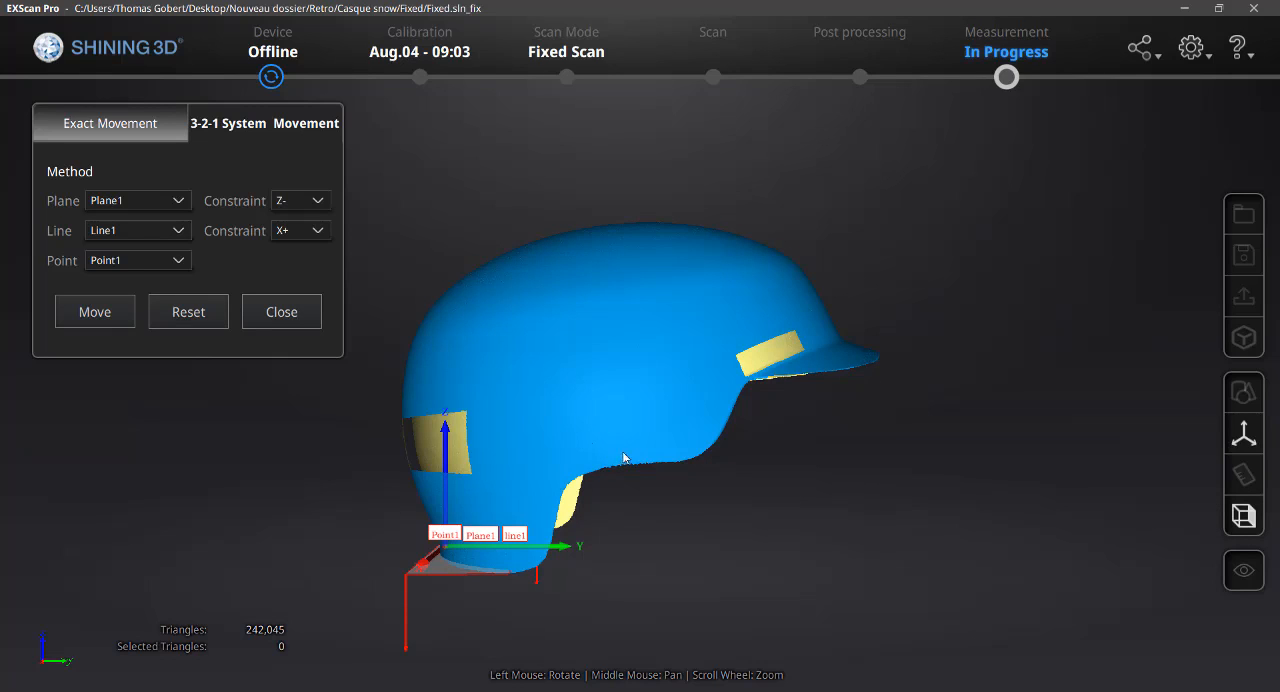
{"action": "left_click_drag", "start_coordinate": [633, 422], "coordinate": [291, 363]}
{"action": "left_click_drag", "start_coordinate": [524, 453], "coordinate": [738, 466]}
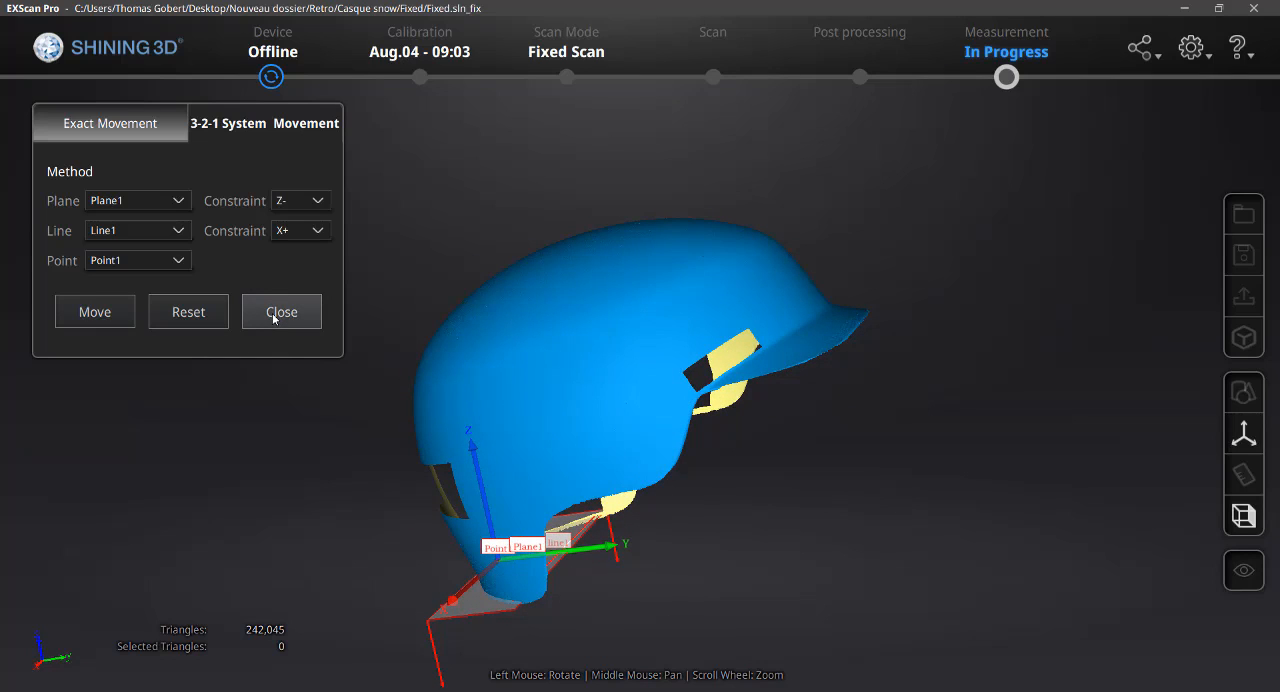
{"action": "left_click", "coordinate": [274, 312]}
{"action": "left_click_drag", "start_coordinate": [523, 417], "coordinate": [716, 352]}
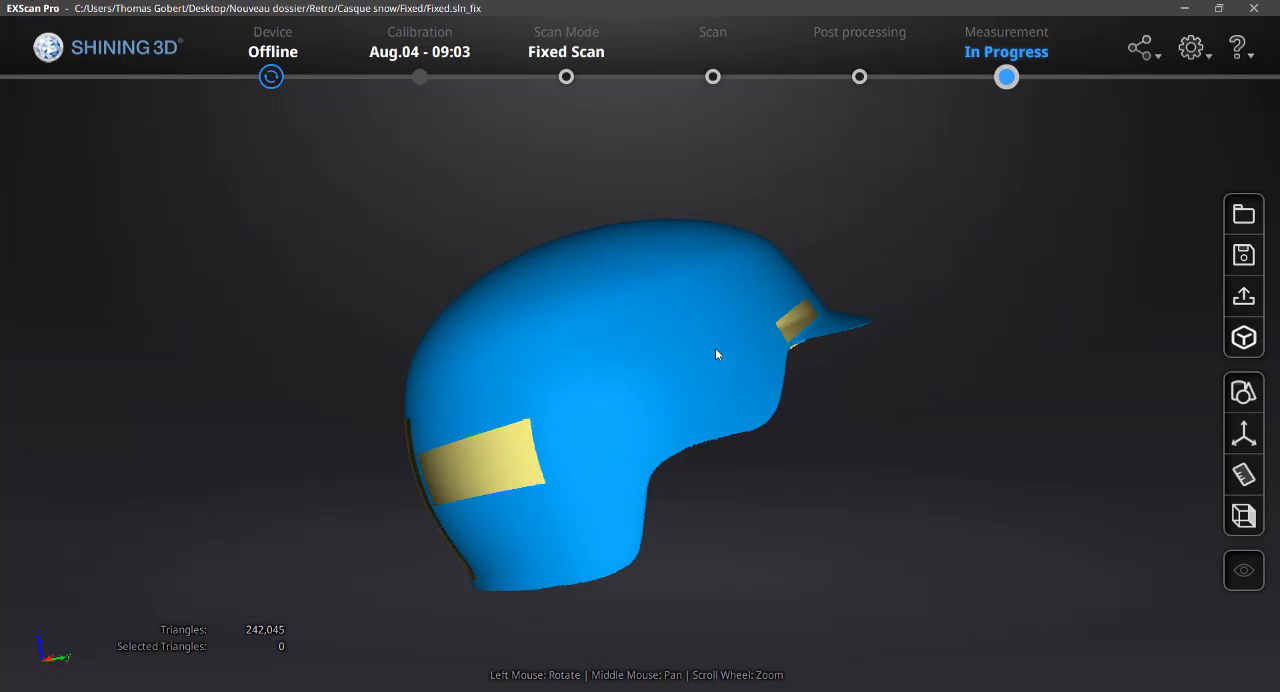
{"action": "left_click_drag", "start_coordinate": [275, 546], "coordinate": [519, 424]}
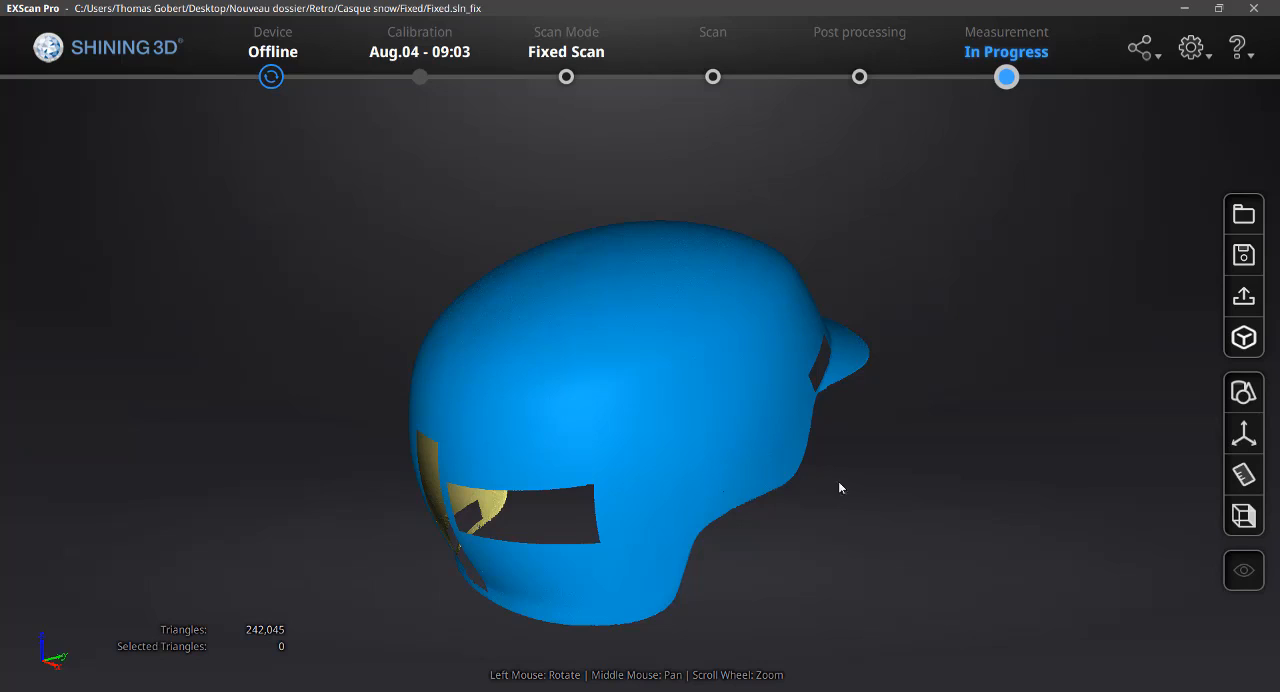
{"action": "left_click_drag", "start_coordinate": [845, 470], "coordinate": [783, 331]}
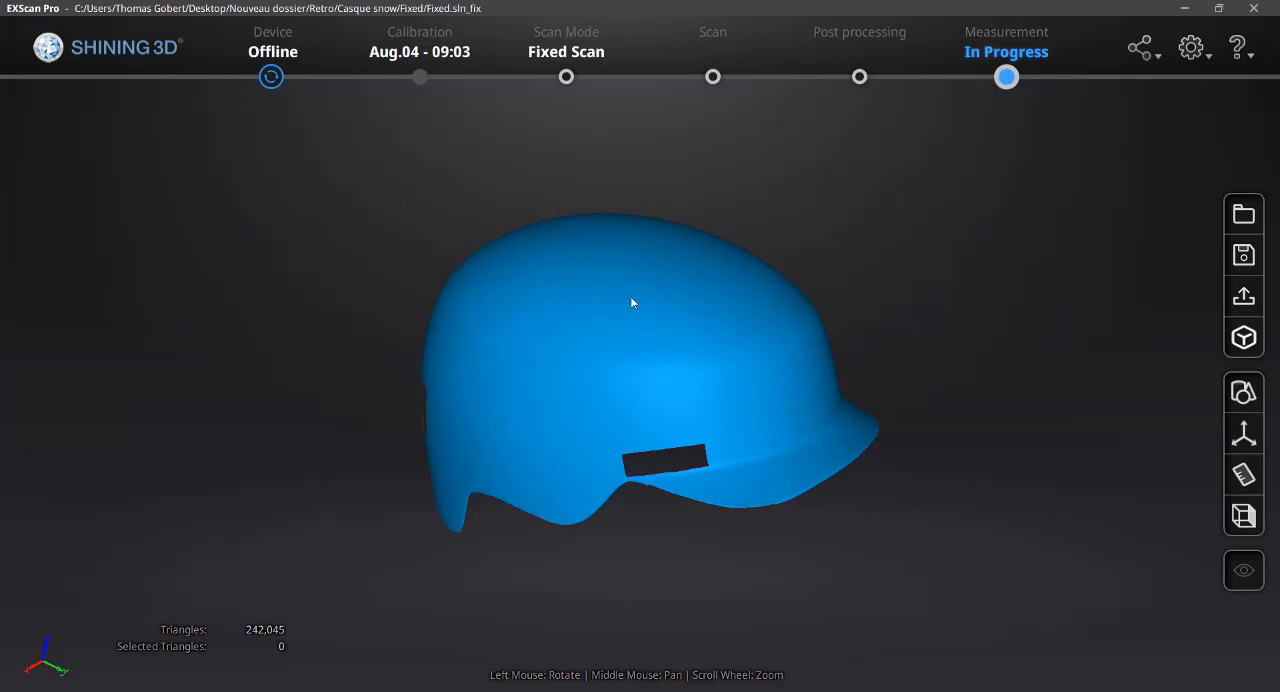
{"action": "left_click_drag", "start_coordinate": [631, 302], "coordinate": [897, 254]}
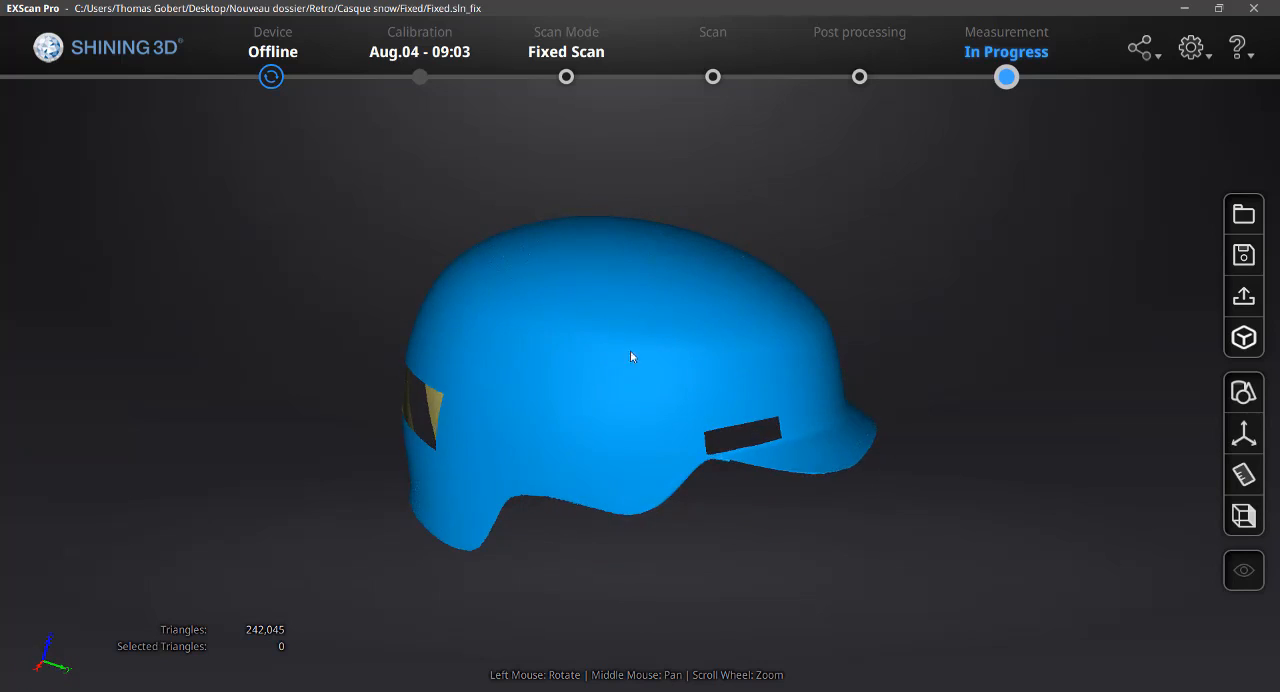